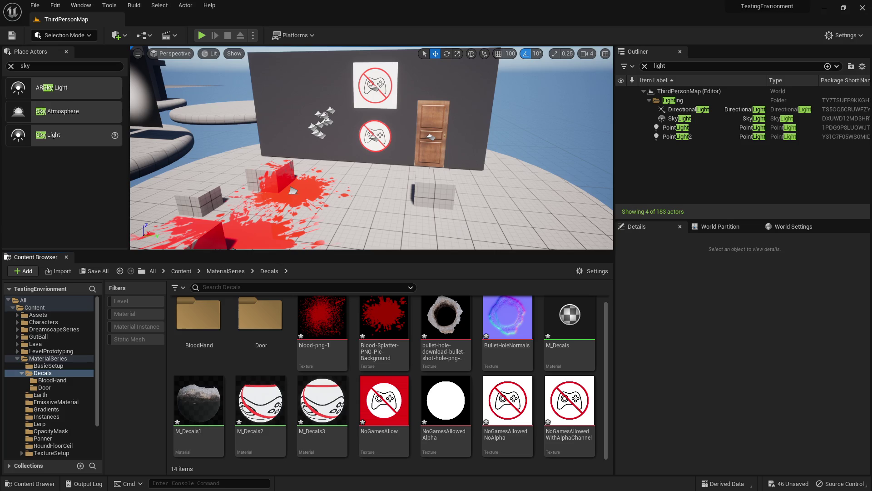
Maximize the viewport and move the blood splatter decal on the floor so it covers the nearby rear box
{"action": "key", "text": "F11"}
{"action": "right_click_drag", "start_coordinate": [387, 148], "coordinate": [390, 174]}
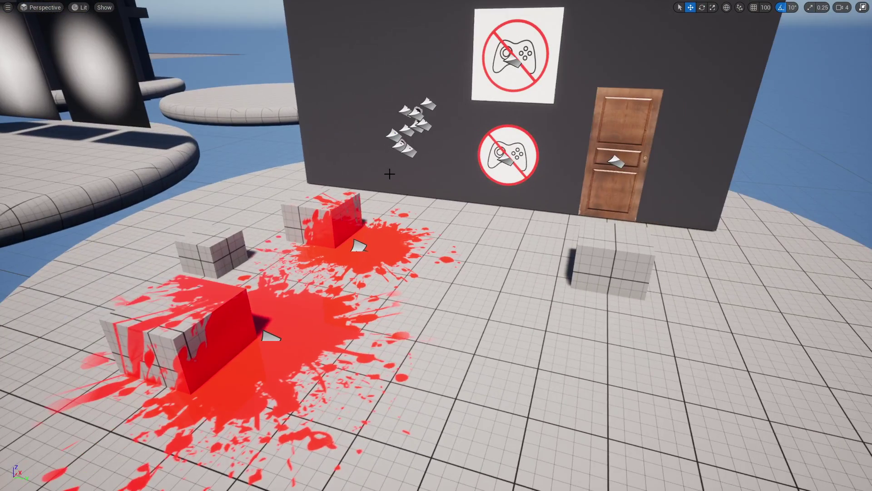
{"action": "left_click", "coordinate": [361, 243]}
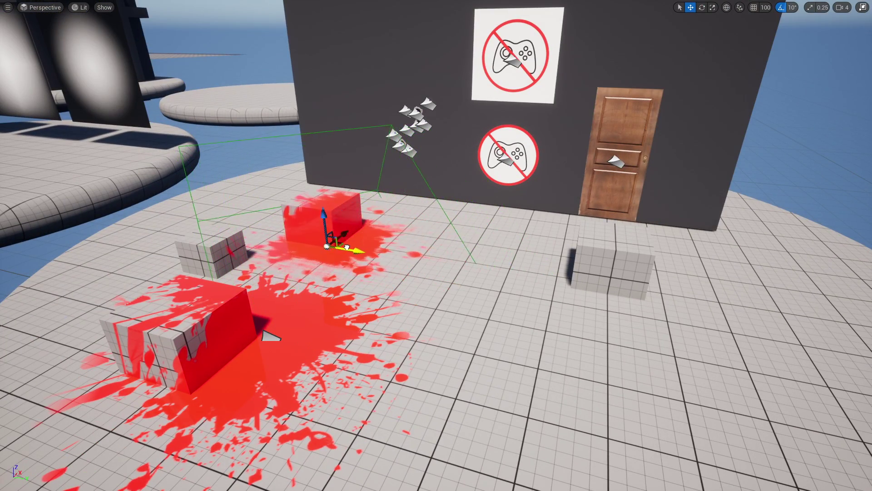
{"action": "left_click_drag", "start_coordinate": [361, 243], "coordinate": [347, 259]}
Try moving the round no-games sign decal on the wall, and undo the move
{"action": "left_click", "coordinate": [505, 162]}
{"action": "right_click_drag", "start_coordinate": [516, 152], "coordinate": [516, 119]}
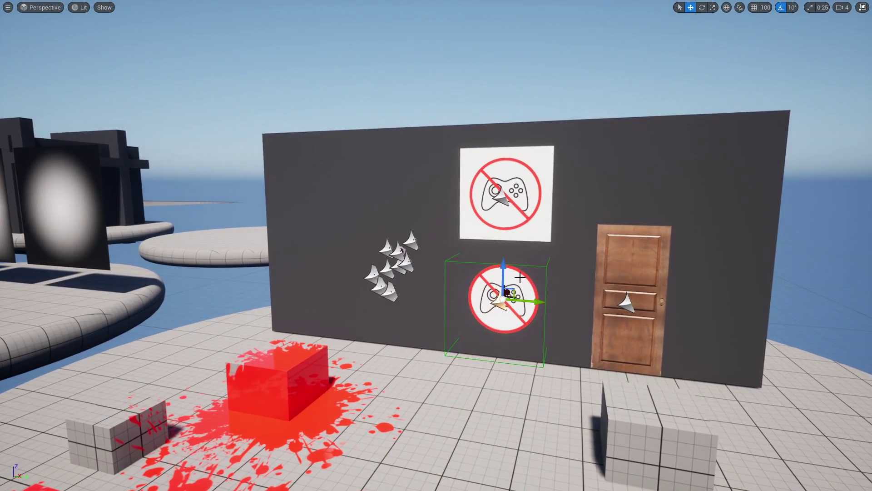
{"action": "mouse_move", "coordinate": [510, 288]}
{"action": "left_mouse_down"}
{"action": "mouse_move", "coordinate": [513, 270]}
{"action": "mouse_move", "coordinate": [501, 275]}
{"action": "left_mouse_up"}
{"action": "key", "text": "ctrl+z"}
Try moving one bullet-hole decal up the wall, check it with the editor icons hidden, and undo the move
{"action": "key", "text": "g"}
{"action": "key", "text": "w"}
{"action": "right_click_drag", "start_coordinate": [443, 259], "coordinate": [470, 176]}
{"action": "key", "text": "g"}
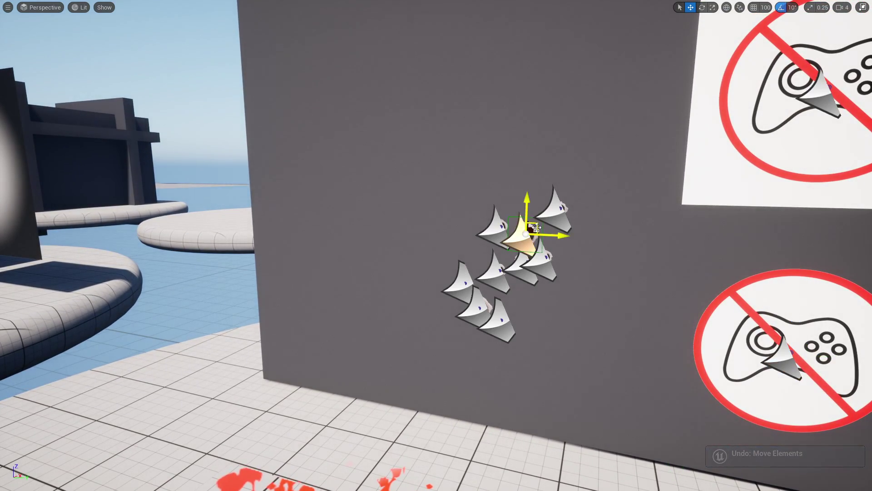
{"action": "left_click_drag", "start_coordinate": [536, 227], "coordinate": [490, 177]}
{"action": "key", "text": "g"}
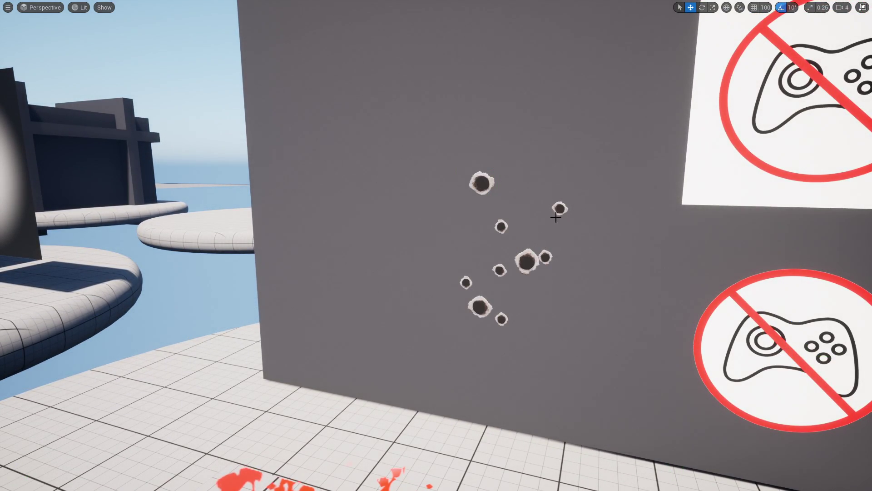
{"action": "key", "text": "ctrl+z"}
{"action": "key", "text": "f"}
{"action": "key", "text": "g"}
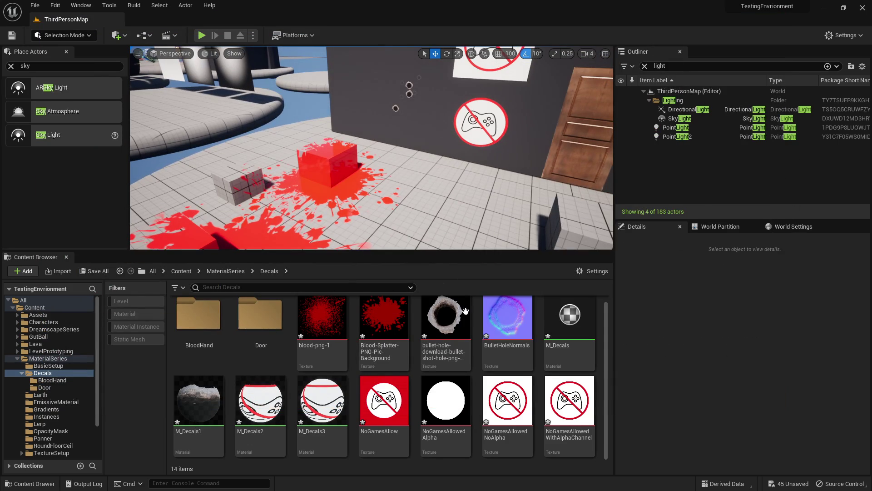
Place the M_Decals material as a decal on the floor and shift it beside the box near the door
{"action": "left_click", "coordinate": [386, 409]}
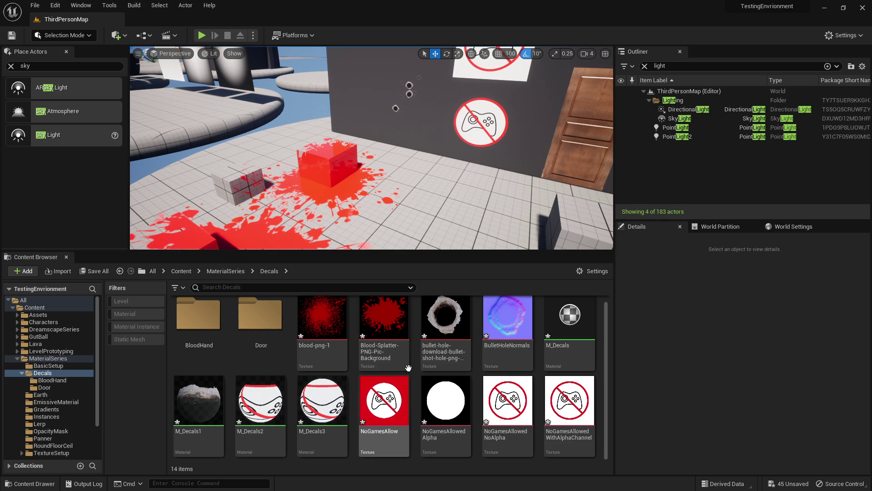
{"action": "left_click_drag", "start_coordinate": [570, 325], "coordinate": [468, 202]}
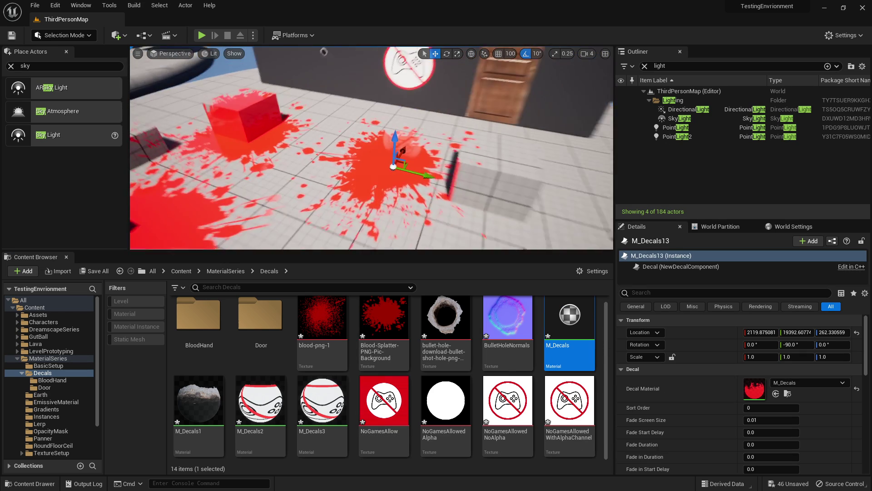
{"action": "right_click_drag", "start_coordinate": [415, 180], "coordinate": [397, 184]}
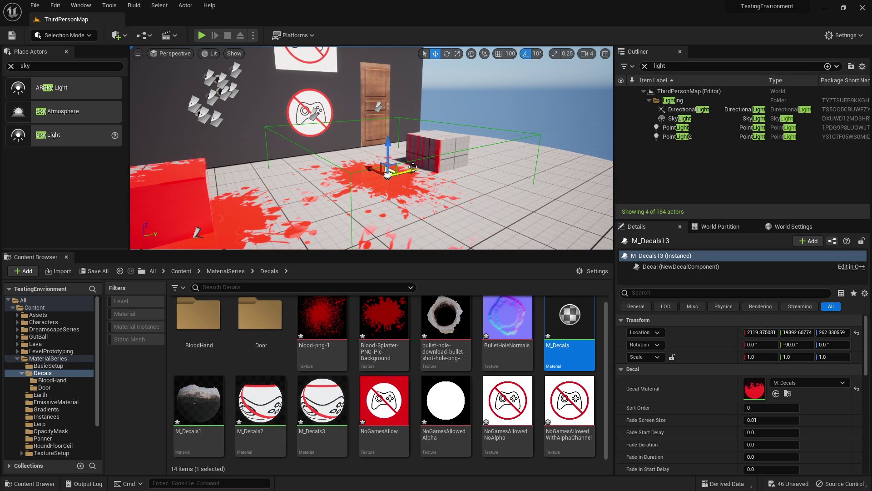
{"action": "left_click_drag", "start_coordinate": [413, 167], "coordinate": [450, 172]}
{"action": "right_click_drag", "start_coordinate": [412, 217], "coordinate": [413, 217]}
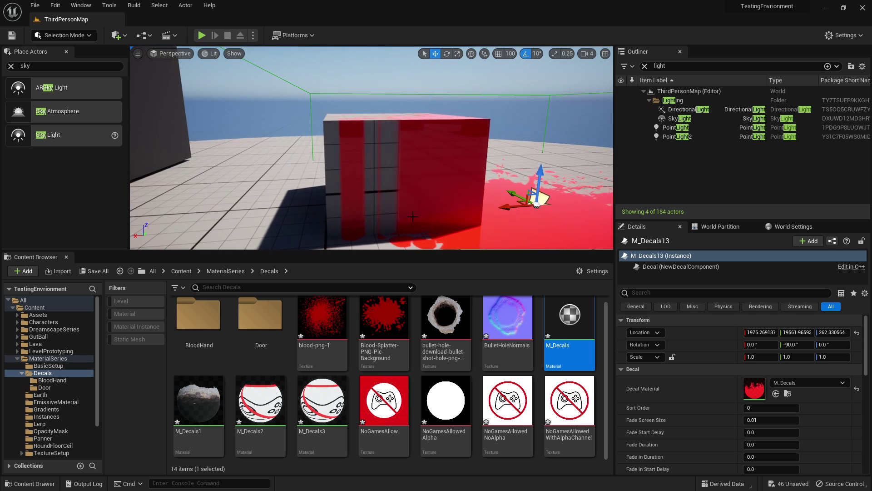
{"action": "left_click_drag", "start_coordinate": [518, 206], "coordinate": [552, 205]}
{"action": "right_click_drag", "start_coordinate": [547, 204], "coordinate": [566, 204]}
Rotate the new blood decal to -50° on Y and 50° on Z
{"action": "key", "text": "e"}
{"action": "left_click_drag", "start_coordinate": [379, 161], "coordinate": [368, 184]}
{"action": "right_click_drag", "start_coordinate": [411, 171], "coordinate": [411, 195]}
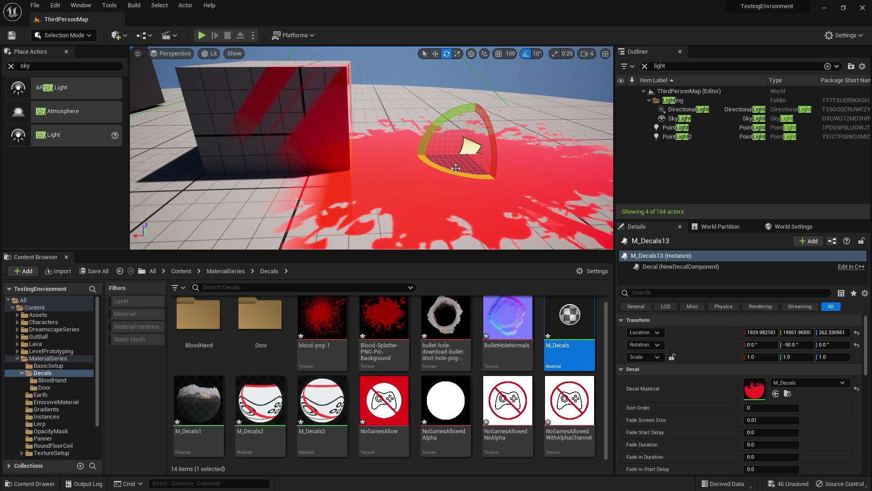
{"action": "left_click_drag", "start_coordinate": [456, 167], "coordinate": [411, 153]}
{"action": "right_click_drag", "start_coordinate": [428, 187], "coordinate": [428, 205]}
Move the rotated decal onto the box, at about X 2156 and Y 19626
{"action": "key", "text": "w"}
{"action": "scroll", "coordinate": [428, 186], "scroll_direction": "down", "scroll_amount": 1}
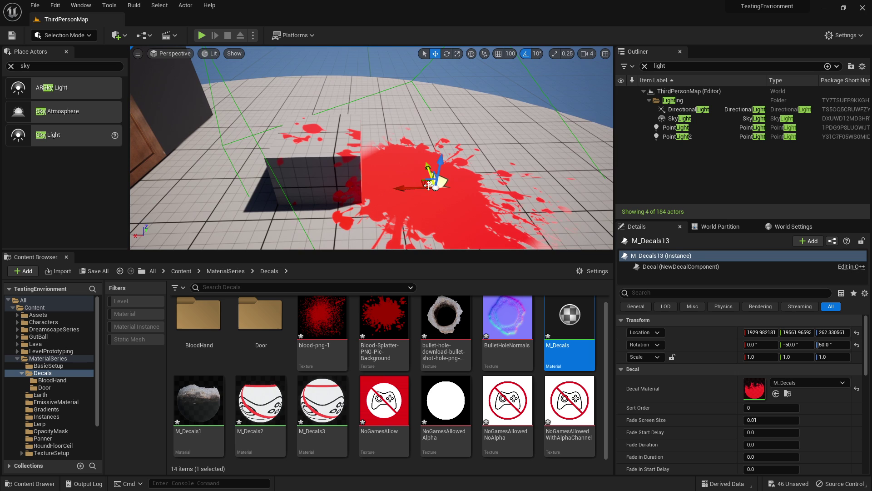
{"action": "left_click_drag", "start_coordinate": [425, 182], "coordinate": [367, 195]}
{"action": "mouse_move", "coordinate": [368, 195]}
{"action": "right_mouse_down"}
{"action": "mouse_move", "coordinate": [405, 206]}
{"action": "mouse_move", "coordinate": [363, 187]}
{"action": "right_mouse_up"}
{"action": "left_click_drag", "start_coordinate": [403, 192], "coordinate": [355, 158]}
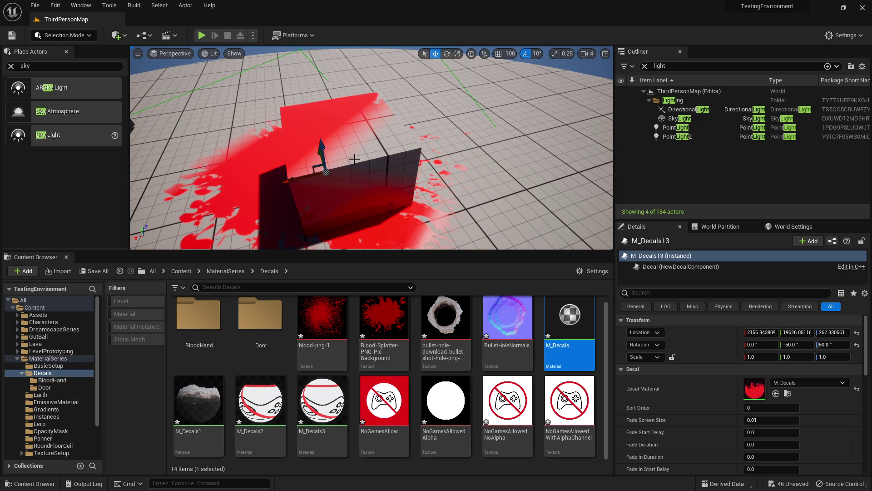
Stretch the decal's X scale to about 1.36 and undo the extra scaling attempt
{"action": "key", "text": "r"}
{"action": "right_click_drag", "start_coordinate": [375, 143], "coordinate": [368, 93]}
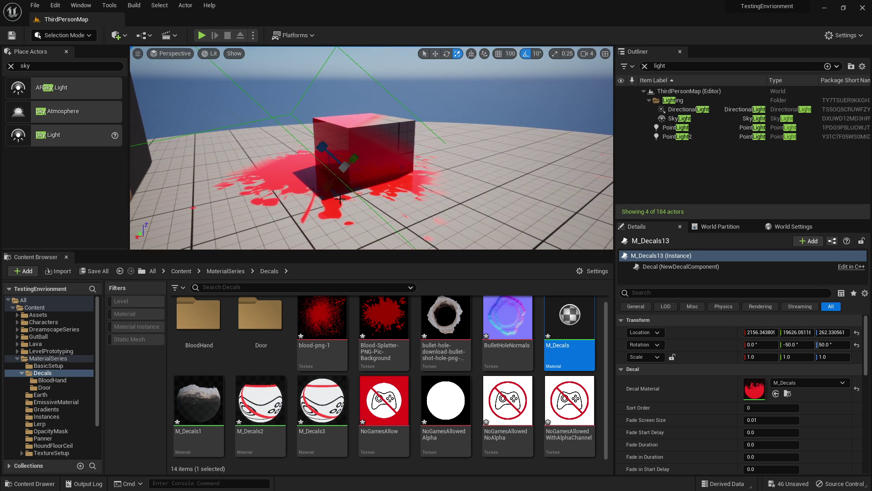
{"action": "left_click_drag", "start_coordinate": [328, 185], "coordinate": [314, 198]}
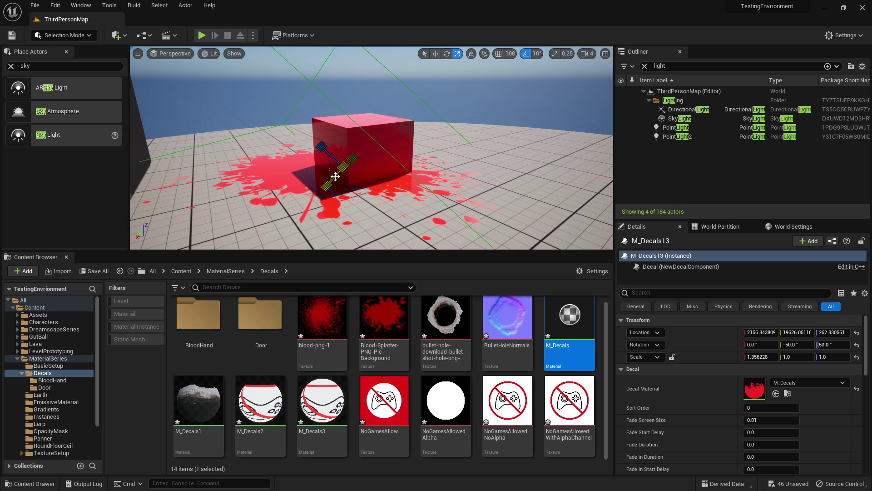
{"action": "left_click_drag", "start_coordinate": [343, 167], "coordinate": [338, 171]}
{"action": "key", "text": "ctrl+z"}
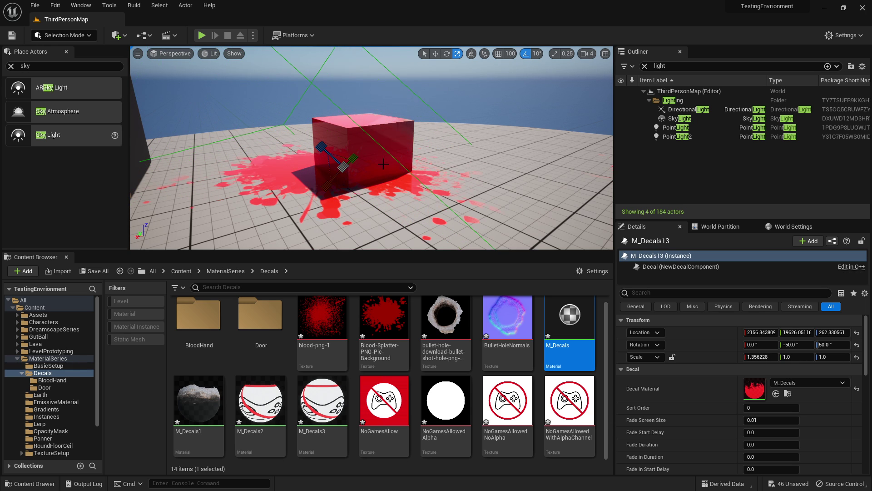
Move the decal to the box's edge and shrink it to a scale of about 0.16, 0.31, 0.31
{"action": "right_click_drag", "start_coordinate": [338, 171], "coordinate": [272, 204]}
{"action": "right_click_drag", "start_coordinate": [374, 157], "coordinate": [373, 145]}
{"action": "key", "text": "w"}
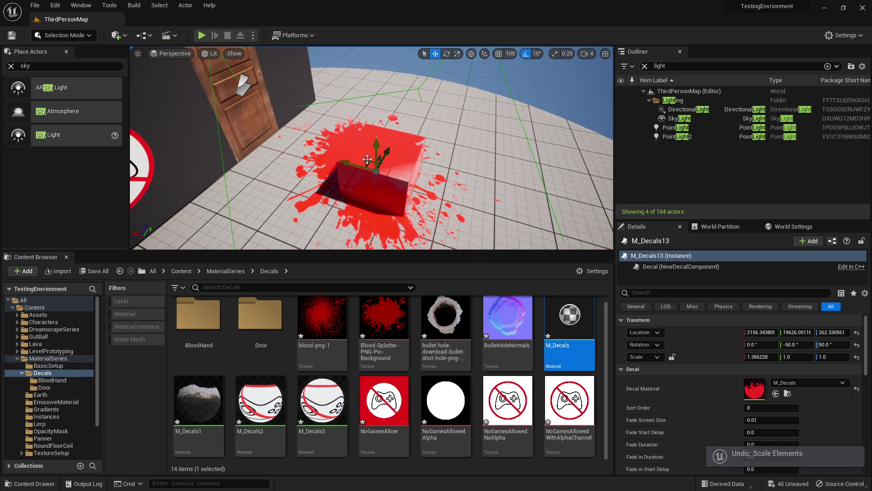
{"action": "left_click_drag", "start_coordinate": [367, 159], "coordinate": [451, 196]}
{"action": "key", "text": "r"}
{"action": "right_click_drag", "start_coordinate": [358, 240], "coordinate": [358, 239]}
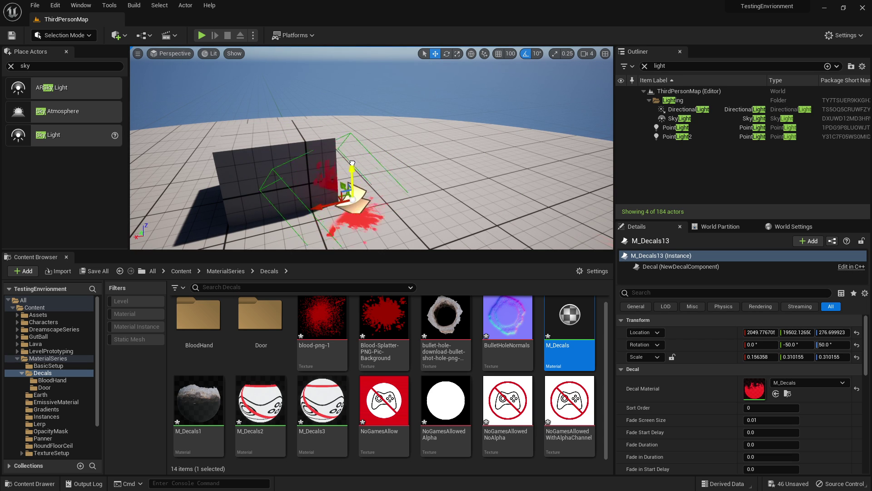
Position the decal at about Y 19552 and Z 321 on the box, extend its X scale to about 0.83, and deselect it
{"action": "right_click_drag", "start_coordinate": [335, 153], "coordinate": [336, 153]}
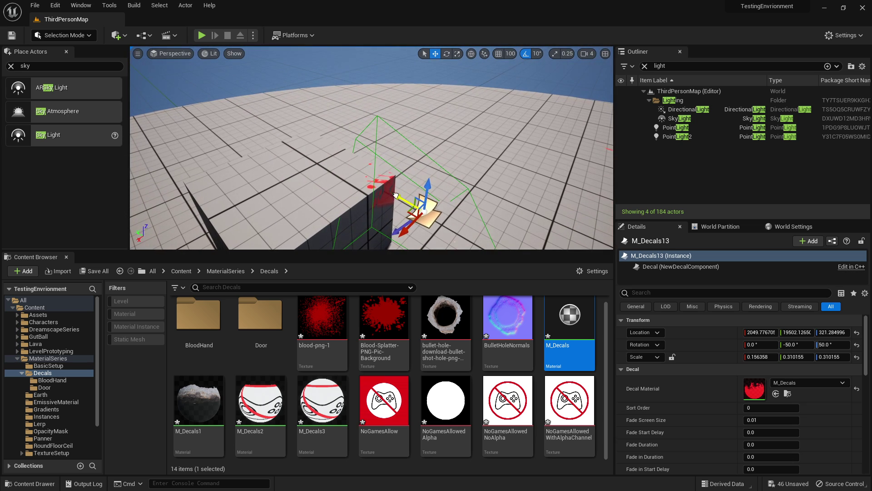
{"action": "left_click_drag", "start_coordinate": [365, 201], "coordinate": [354, 211]}
{"action": "mouse_move", "coordinate": [354, 211]}
{"action": "right_mouse_down"}
{"action": "mouse_move", "coordinate": [327, 200]}
{"action": "mouse_move", "coordinate": [342, 207]}
{"action": "right_mouse_up"}
{"action": "key", "text": "e"}
{"action": "key", "text": "r"}
{"action": "left_click_drag", "start_coordinate": [378, 174], "coordinate": [385, 186]}
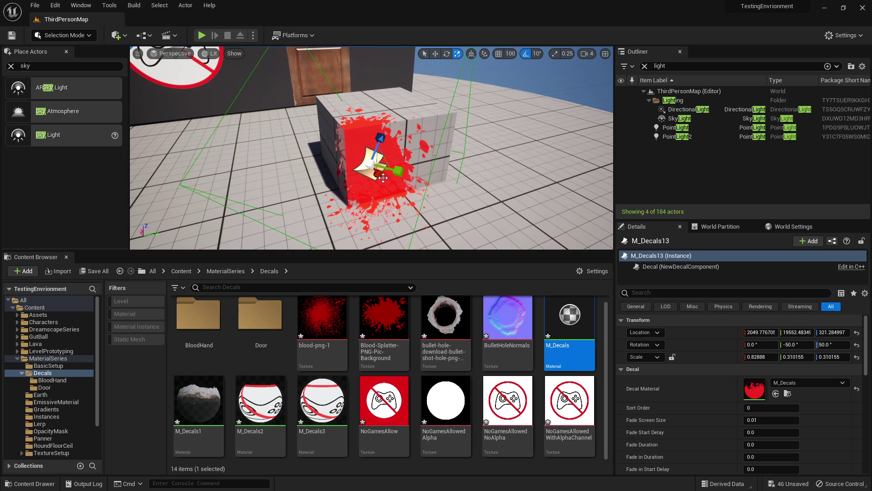
{"action": "key", "text": "Escape"}
{"action": "right_click_drag", "start_coordinate": [385, 186], "coordinate": [417, 136]}
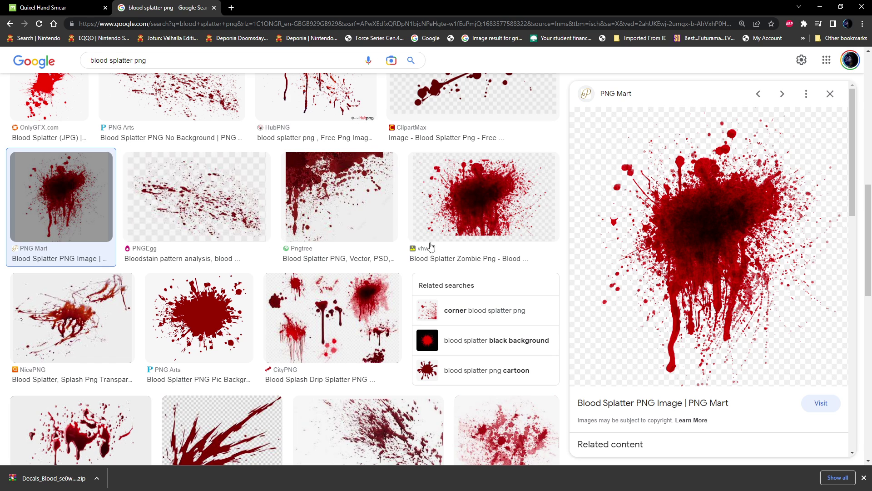
Switch from the browser back to Unreal Engine and import the Blood-Splatter-PNG-Image texture into the Decals folder
{"action": "left_click_drag", "start_coordinate": [768, 272], "coordinate": [709, 1]}
{"action": "left_click", "coordinate": [820, 7]}
{"action": "left_click_drag", "start_coordinate": [463, 376], "coordinate": [461, 379]}
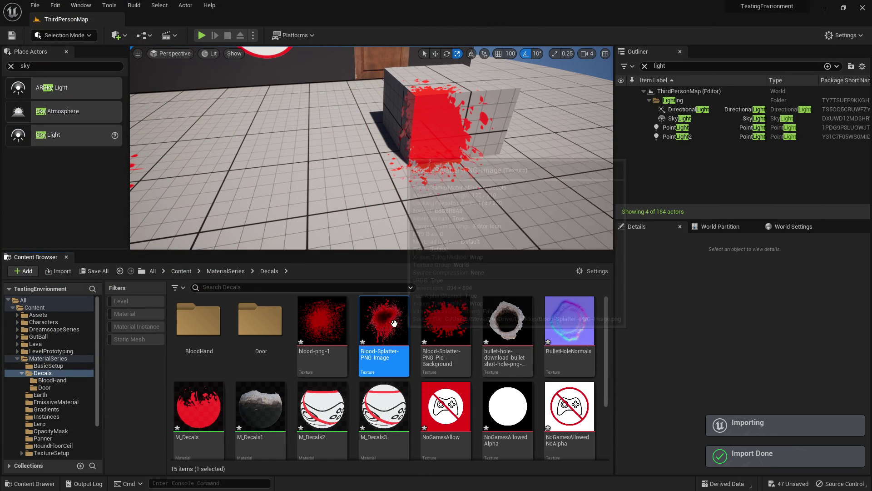
Create a material from the Blood-Splatter-PNG-Image texture and name it M_DecalTest
{"action": "right_click", "coordinate": [389, 338]}
{"action": "left_click", "coordinate": [436, 180]}
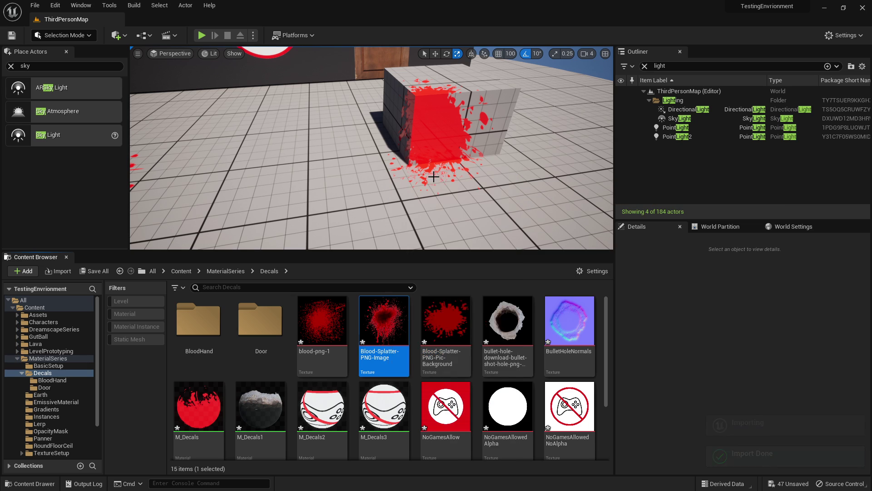
{"action": "type", "text": "M_"}
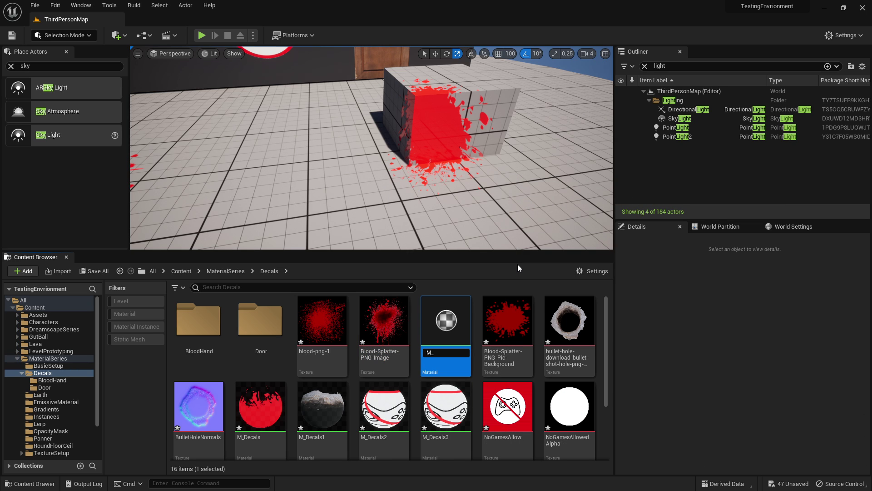
{"action": "type", "text": "DecalTest"}
{"action": "key", "text": "Return"}
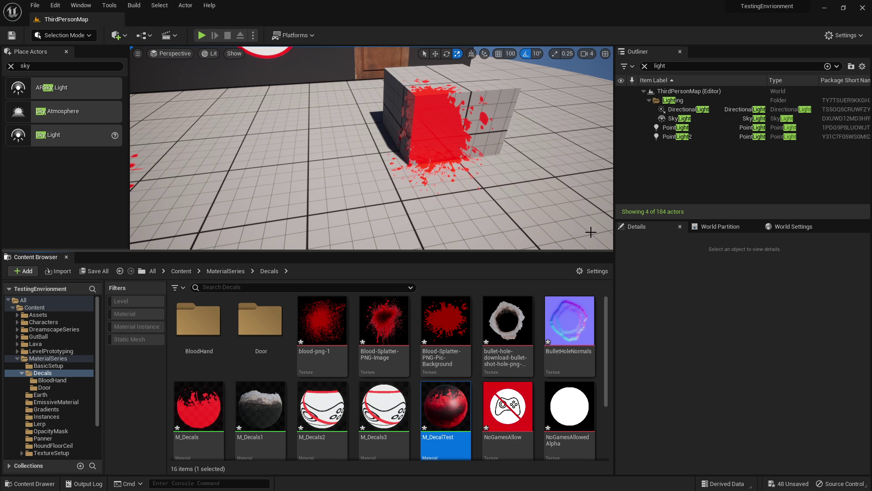
Open M_DecalTest and set its Material Domain to Deferred Decal and its Blend Mode to Translucent
{"action": "double_click", "coordinate": [443, 408]}
{"action": "left_click_drag", "start_coordinate": [541, 145], "coordinate": [519, 4]}
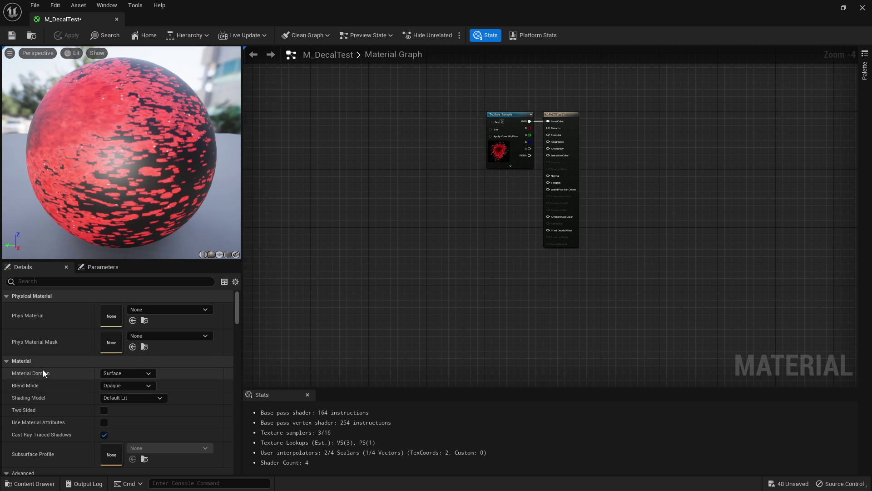
{"action": "left_click", "coordinate": [113, 375]}
{"action": "left_click", "coordinate": [121, 389]}
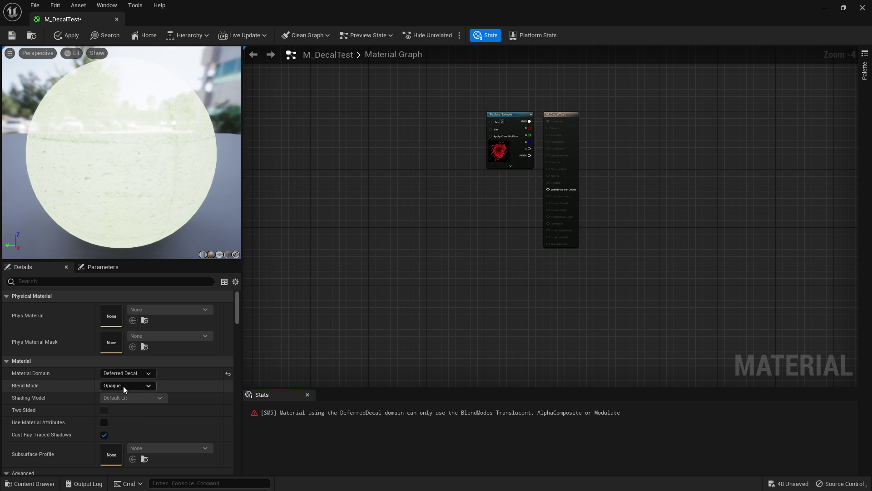
{"action": "left_click", "coordinate": [113, 386]}
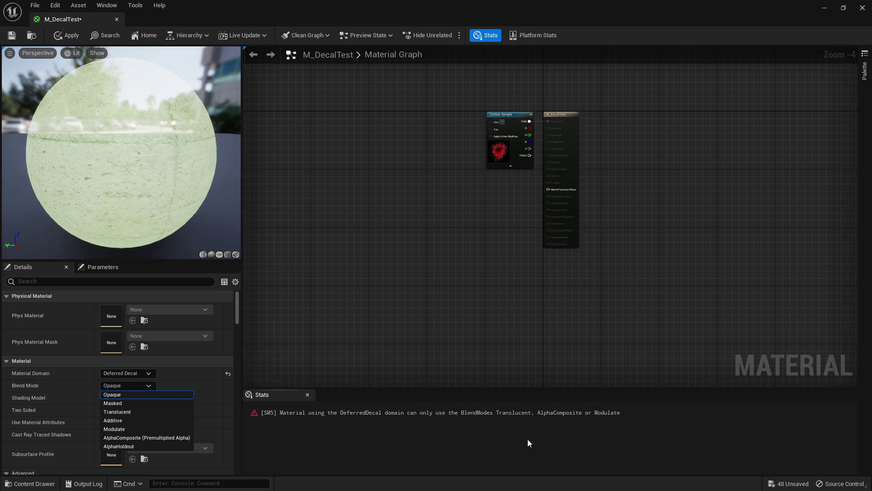
{"action": "left_click", "coordinate": [150, 410]}
Connect the Texture Sample's alpha output to the material's Opacity input and inspect the preview sphere
{"action": "scroll", "coordinate": [438, 315], "scroll_direction": "up", "scroll_amount": 3}
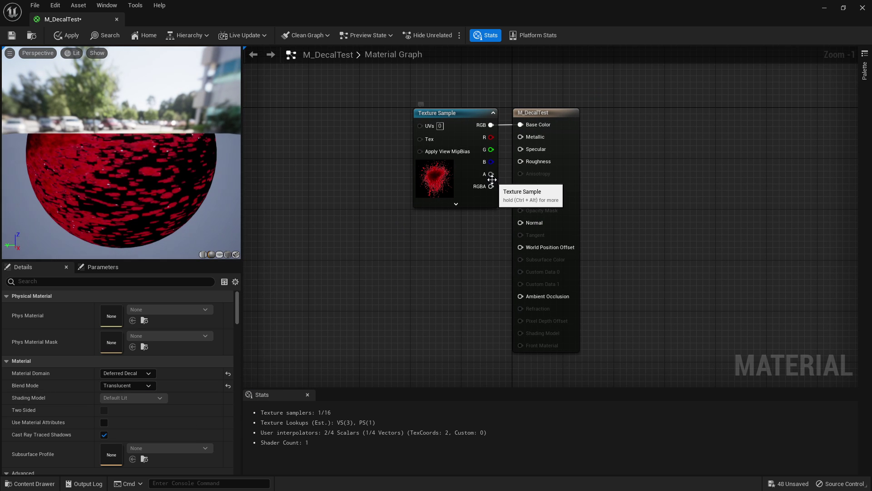
{"action": "left_click_drag", "start_coordinate": [485, 177], "coordinate": [539, 197]}
{"action": "left_click_drag", "start_coordinate": [93, 142], "coordinate": [190, 146]}
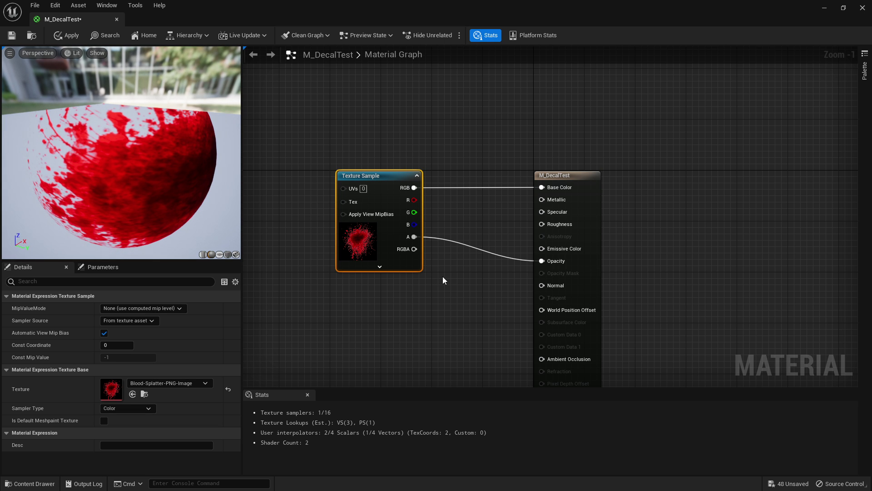
Open the material of the door decal in the level and examine how its texture samples feed the material inputs
{"action": "left_click", "coordinate": [825, 8]}
{"action": "right_click_drag", "start_coordinate": [385, 150], "coordinate": [359, 127]}
{"action": "left_click", "coordinate": [366, 142]}
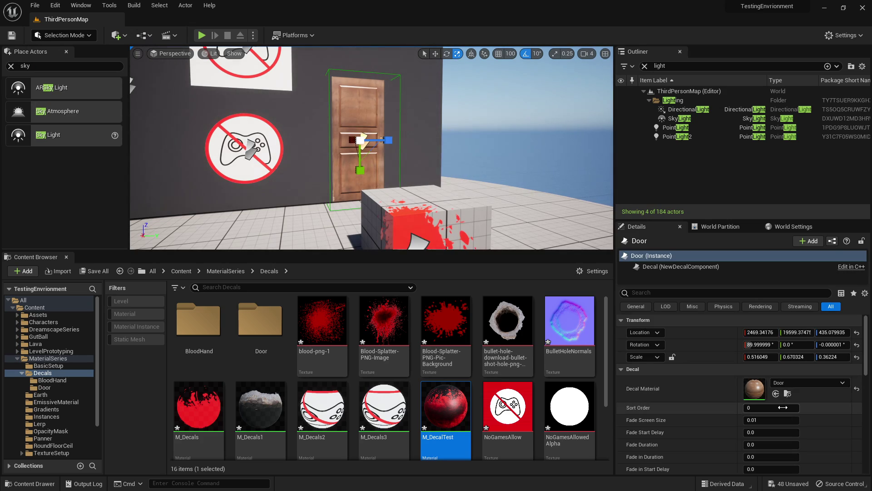
{"action": "double_click", "coordinate": [757, 391]}
{"action": "scroll", "coordinate": [438, 209], "scroll_direction": "down", "scroll_amount": 2}
{"action": "right_click_drag", "start_coordinate": [438, 208], "coordinate": [511, 196]}
{"action": "scroll", "coordinate": [512, 199], "scroll_direction": "down", "scroll_amount": 2}
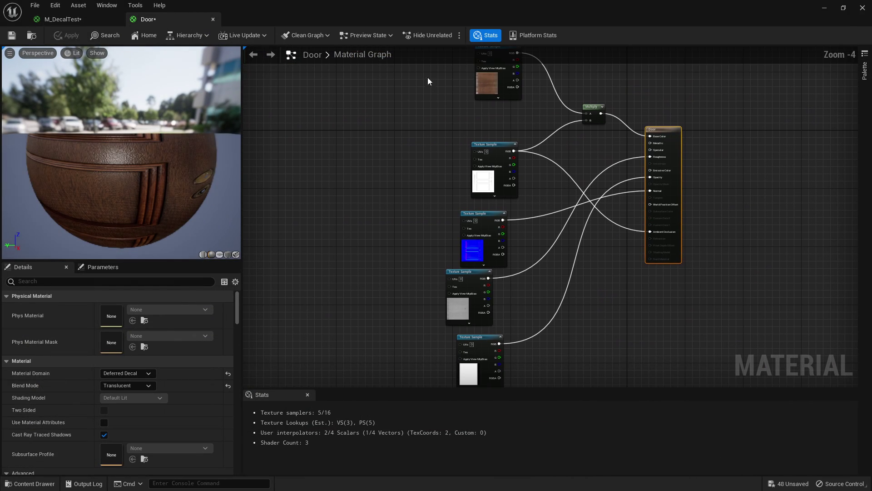
{"action": "left_click_drag", "start_coordinate": [427, 77], "coordinate": [541, 388]}
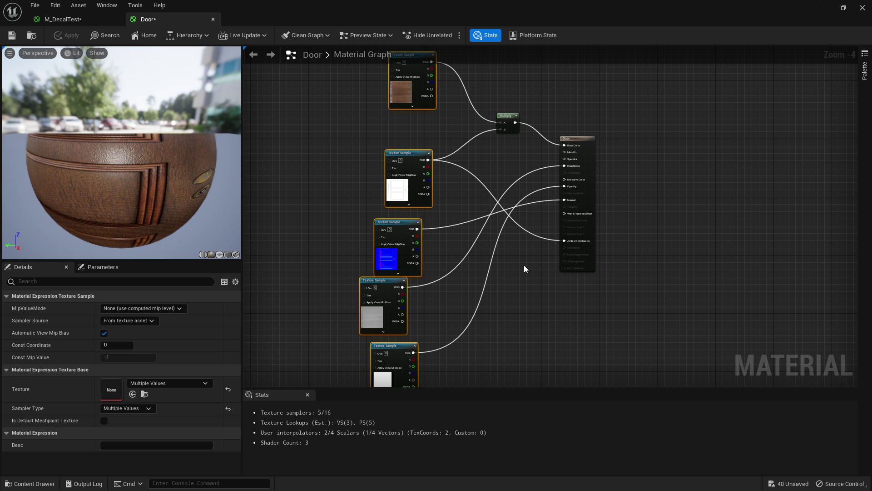
{"action": "left_click", "coordinate": [620, 155]}
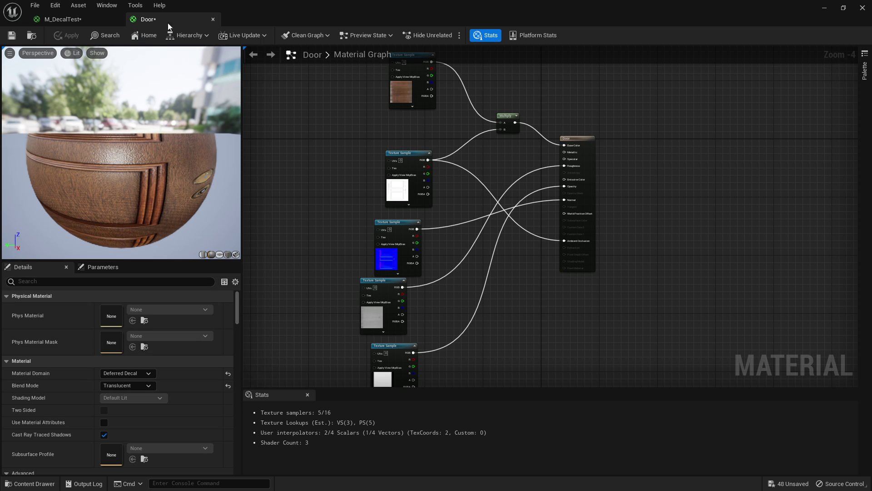
Close the Door material and return to the M_DecalTest graph
{"action": "left_click", "coordinate": [213, 19]}
{"action": "right_click_drag", "start_coordinate": [495, 172], "coordinate": [627, 95]}
{"action": "left_click", "coordinate": [541, 237]}
{"action": "right_click_drag", "start_coordinate": [525, 233], "coordinate": [493, 237]}
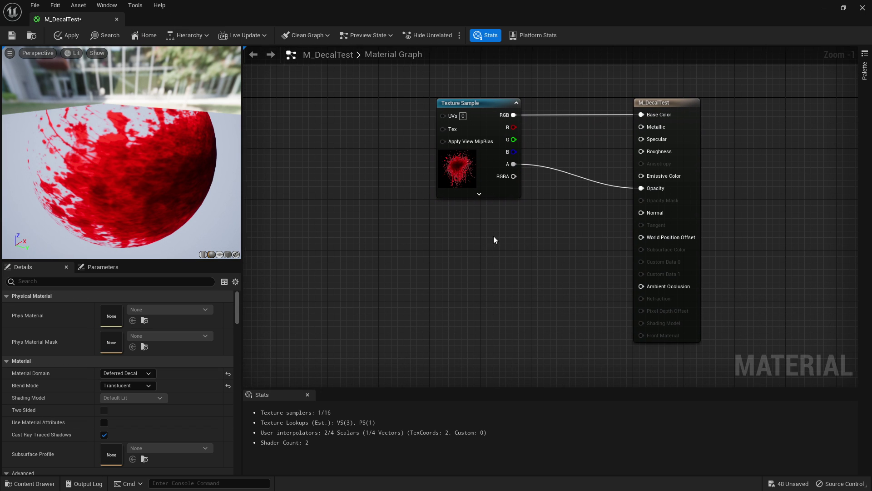
Move the Texture Sample node away from the output node and feed the Roughness input from a new constant of 0.1
{"action": "left_click_drag", "start_coordinate": [497, 196], "coordinate": [439, 202]}
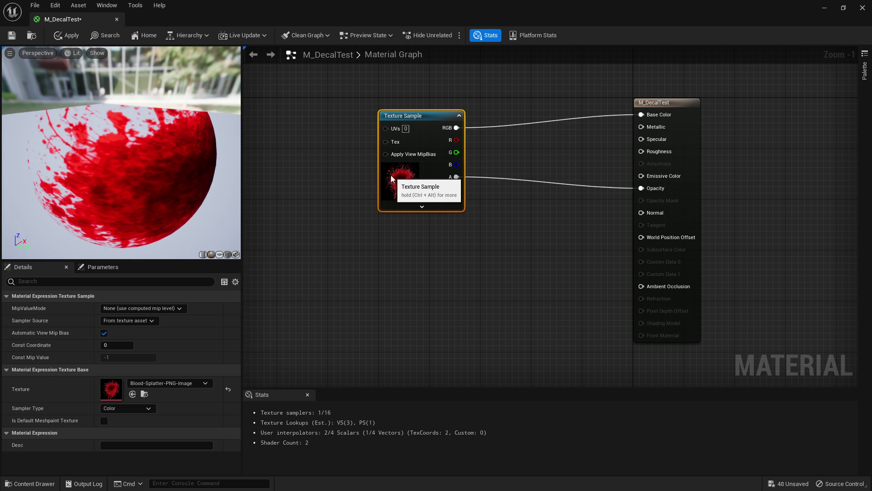
{"action": "left_click", "coordinate": [513, 157]}
{"action": "left_click", "coordinate": [513, 156]}
{"action": "left_click_drag", "start_coordinate": [561, 169], "coordinate": [642, 151]}
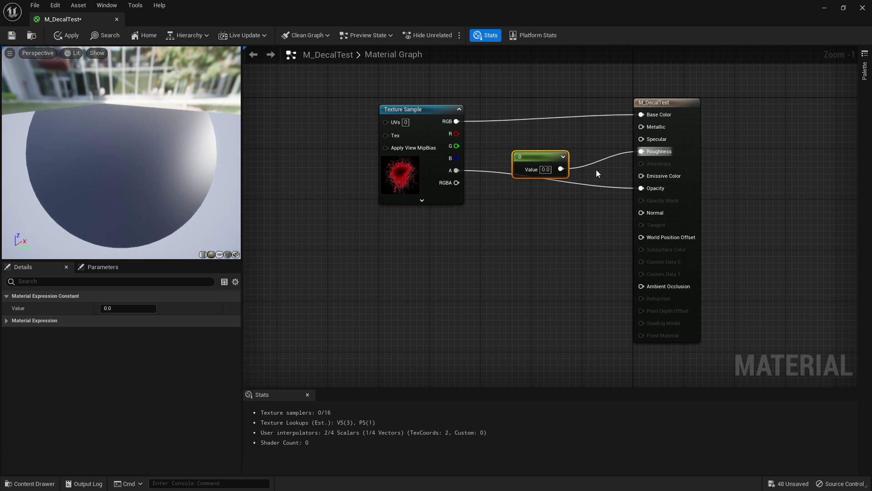
{"action": "left_click", "coordinate": [97, 308]}
{"action": "type", "text": "0.1"}
{"action": "key", "text": "Return"}
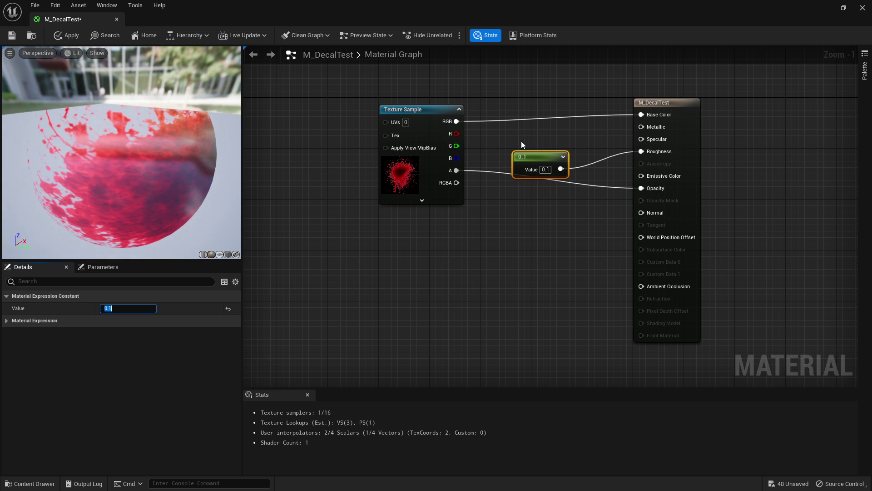
{"action": "left_click_drag", "start_coordinate": [524, 170], "coordinate": [518, 225]}
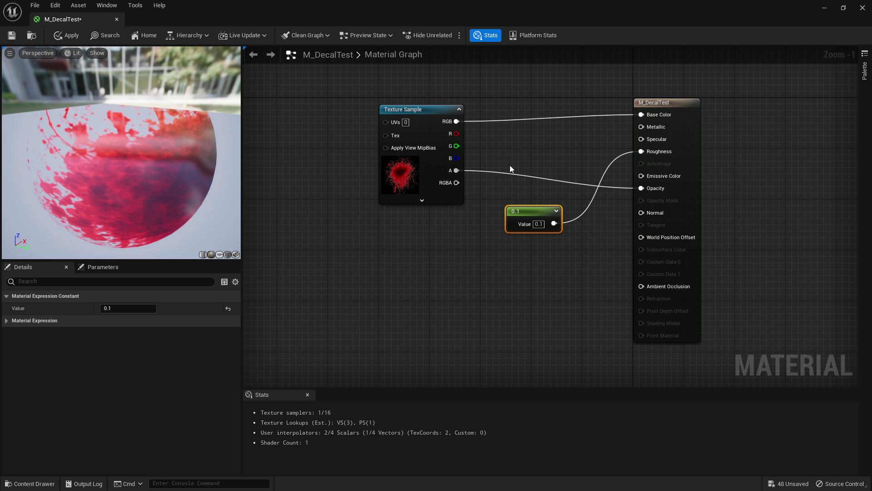
Feed the Metallic input from a new constant of 0.2 and apply the changes to M_DecalTest
{"action": "left_click", "coordinate": [512, 143]}
{"action": "left_click_drag", "start_coordinate": [560, 159], "coordinate": [654, 127]}
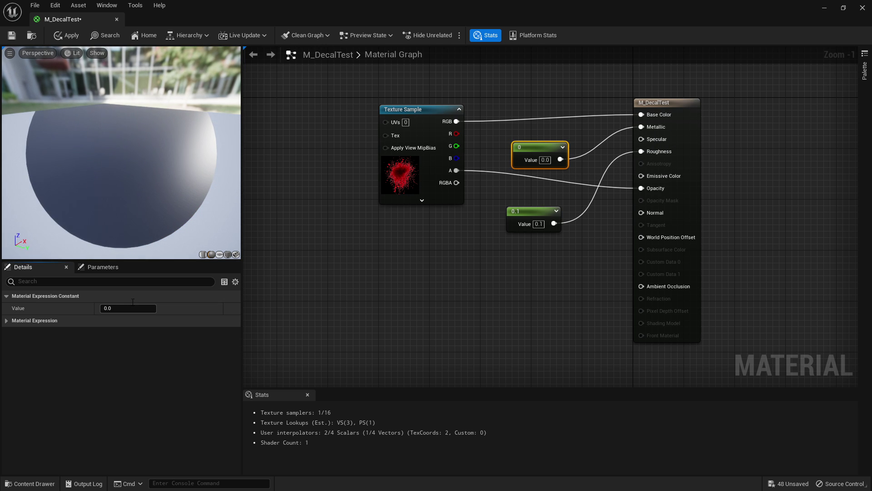
{"action": "type", "text": "0.2"}
{"action": "key", "text": "Return"}
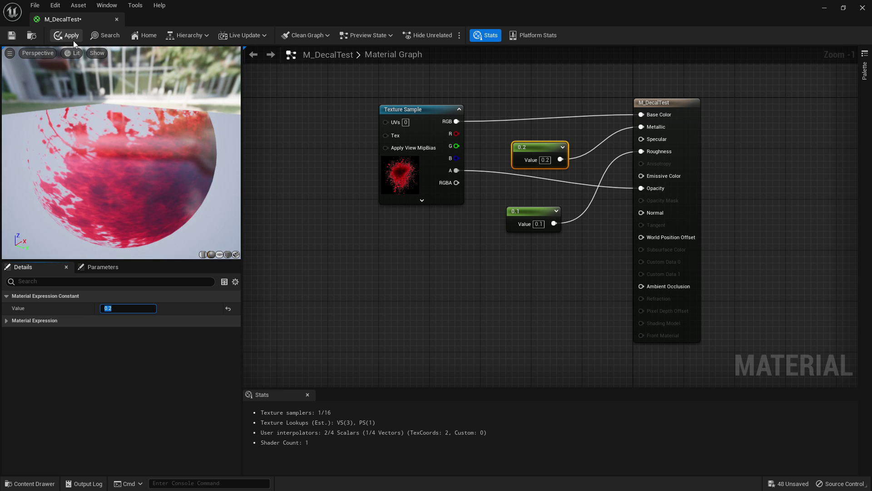
{"action": "left_click", "coordinate": [73, 40]}
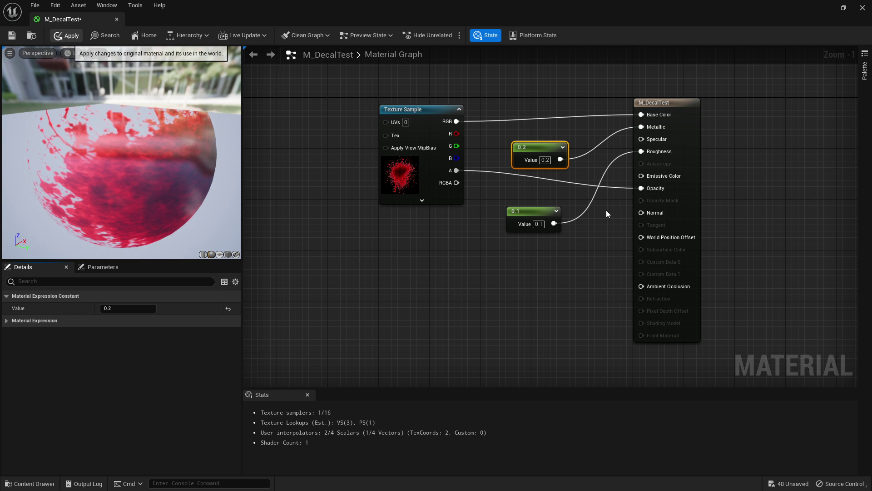
{"action": "left_click", "coordinate": [862, 8]}
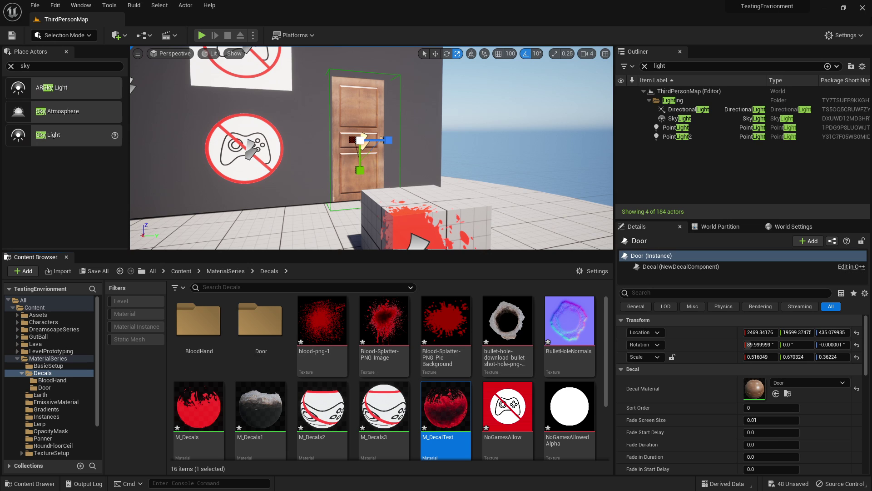
Delete the old blood decal on the cube and place an M_DecalTest decal on the floor beside it
{"action": "left_click", "coordinate": [447, 181]}
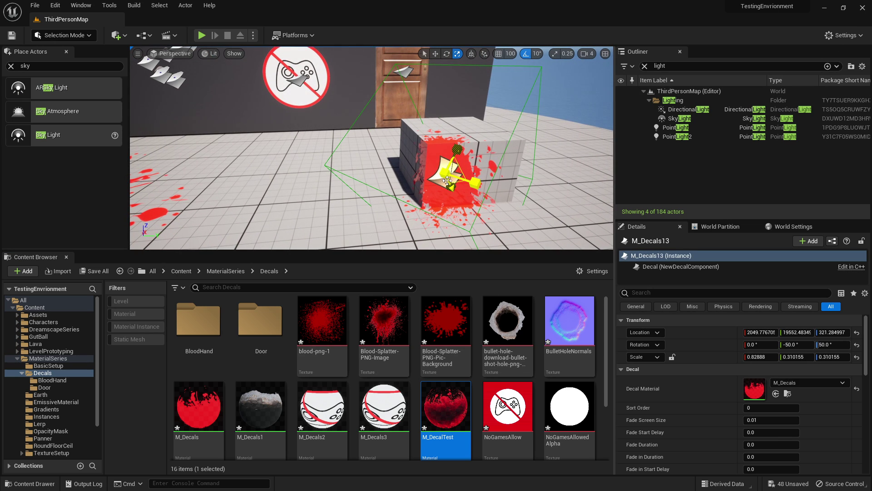
{"action": "key", "text": "Delete"}
{"action": "left_click_drag", "start_coordinate": [445, 406], "coordinate": [352, 157]}
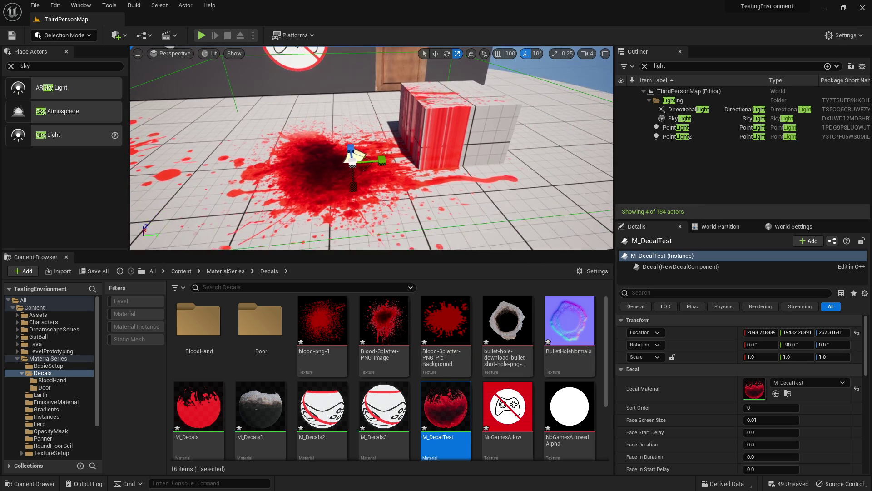
Move the M_DecalTest decal onto the cube and rotate it to about 13°, -42° and 20°
{"action": "right_click_drag", "start_coordinate": [357, 157], "coordinate": [359, 155]}
{"action": "key", "text": "w"}
{"action": "left_click_drag", "start_coordinate": [378, 156], "coordinate": [463, 155]}
{"action": "key", "text": "e"}
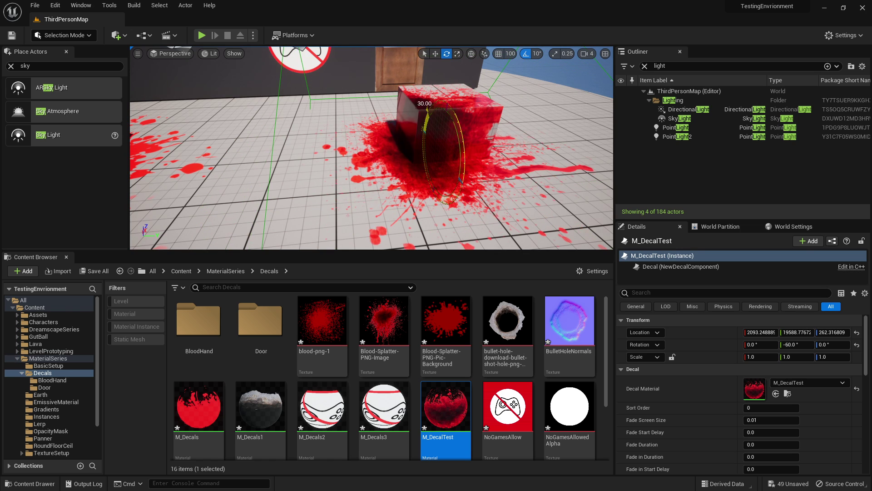
{"action": "left_click_drag", "start_coordinate": [421, 180], "coordinate": [419, 106]}
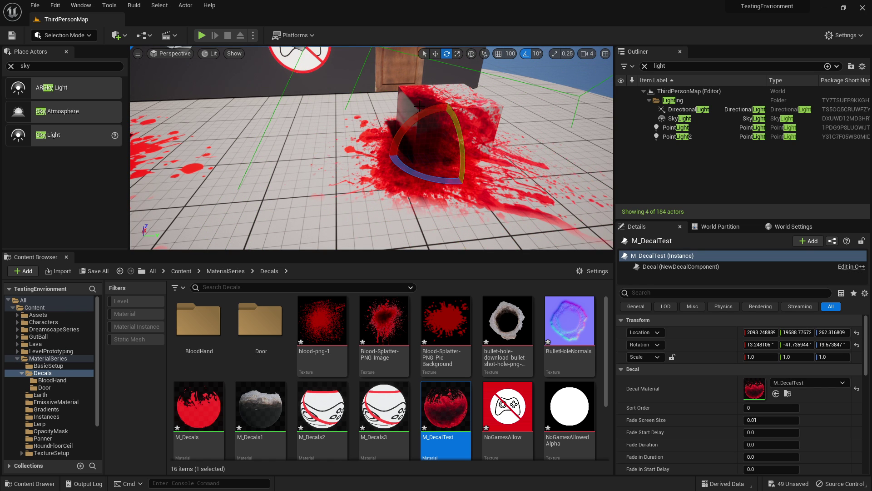
Stretch the M_DecalTest decal to an X scale of about 1.45, adjust its placement over the cube, and undo the last change
{"action": "key", "text": "r"}
{"action": "right_click_drag", "start_coordinate": [447, 128], "coordinate": [500, 130]}
{"action": "left_click_drag", "start_coordinate": [385, 161], "coordinate": [384, 160]}
{"action": "key", "text": "g"}
{"action": "right_click_drag", "start_coordinate": [384, 161], "coordinate": [399, 175]}
{"action": "key", "text": "g"}
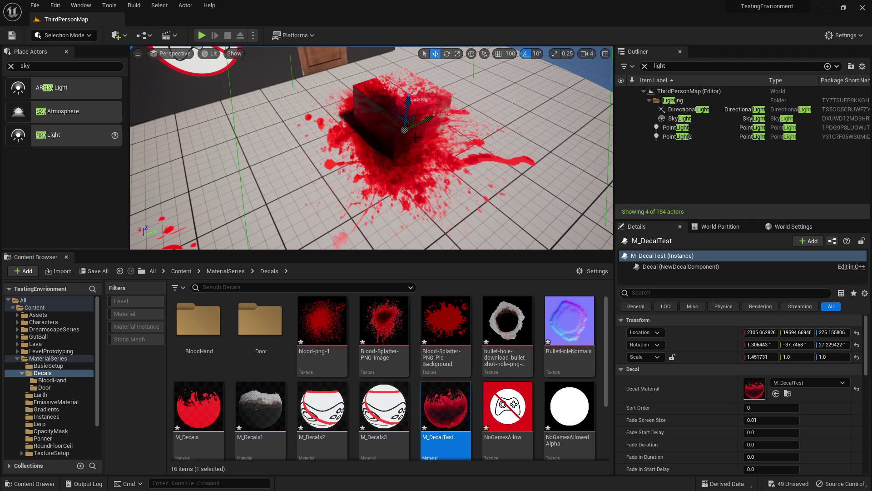
{"action": "key", "text": "ctrl+z"}
{"action": "mouse_move", "coordinate": [432, 127]}
{"action": "right_mouse_down"}
{"action": "mouse_move", "coordinate": [363, 127]}
{"action": "mouse_move", "coordinate": [363, 82]}
{"action": "mouse_move", "coordinate": [432, 127]}
{"action": "right_mouse_up"}
Filter the properties of the cube and the floor platform by "decal" to find their Receives Decals setting
{"action": "left_click", "coordinate": [450, 190]}
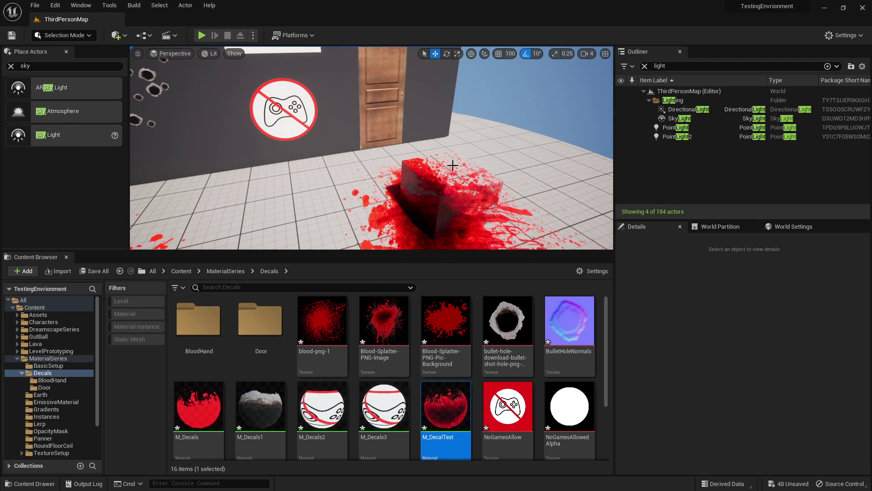
{"action": "left_click", "coordinate": [695, 293]}
{"action": "type", "text": "decal"}
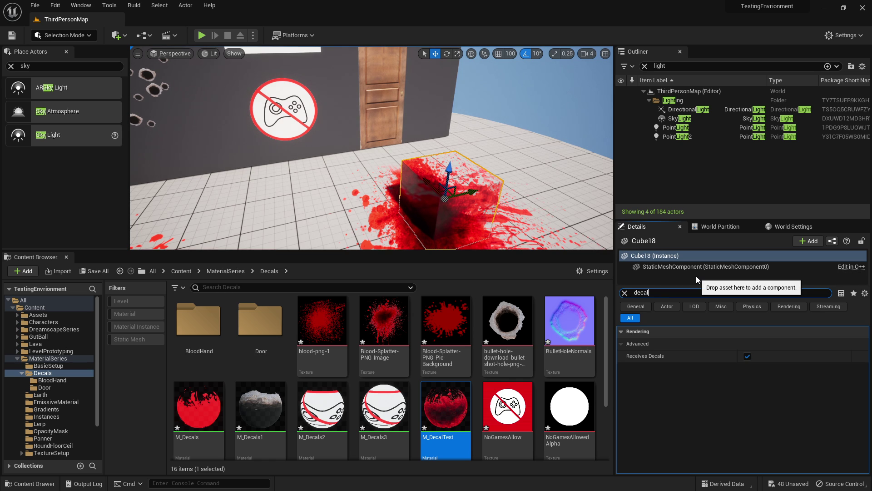
{"action": "left_click", "coordinate": [482, 181]}
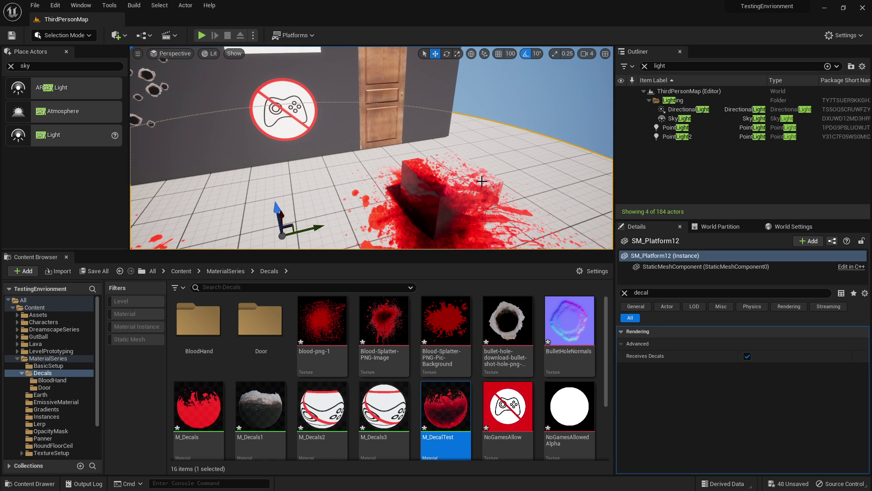
{"action": "left_click", "coordinate": [421, 157]}
{"action": "right_click_drag", "start_coordinate": [421, 157], "coordinate": [400, 195]}
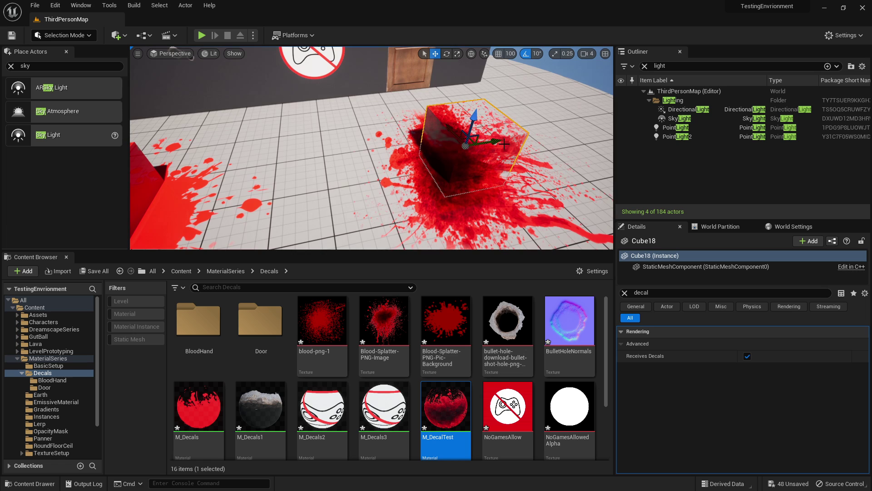
Duplicate the blood-covered cube onto the clear floor beside it and narrow the copy into a thin pillar
{"action": "left_click_drag", "start_coordinate": [497, 137], "coordinate": [340, 107], "text": "alt"}
{"action": "key", "text": "r"}
{"action": "left_click_drag", "start_coordinate": [342, 163], "coordinate": [386, 159]}
{"action": "key", "text": "w"}
{"action": "key", "text": "e"}
{"action": "key", "text": "r"}
{"action": "key", "text": "space"}
{"action": "key", "text": "space"}
{"action": "key", "text": "space"}
{"action": "key", "text": "space"}
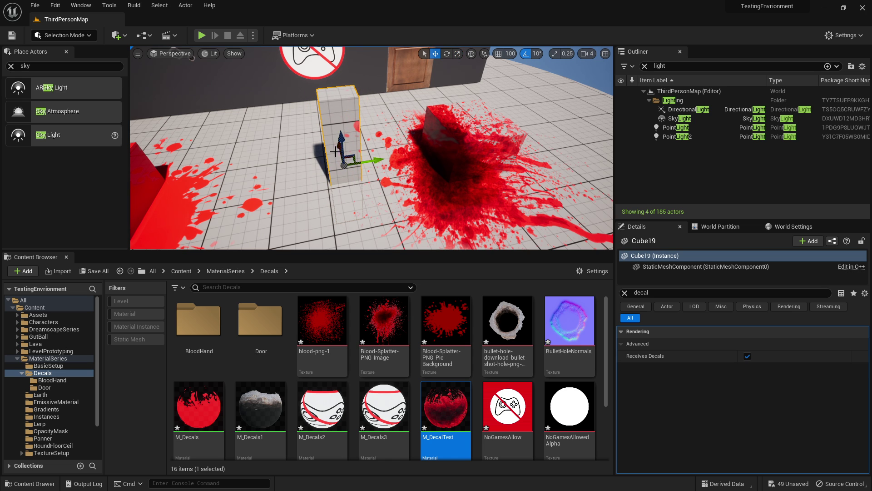
Move the pillar into the blood splatter next to the cube so the decal projects onto it
{"action": "key", "text": "f"}
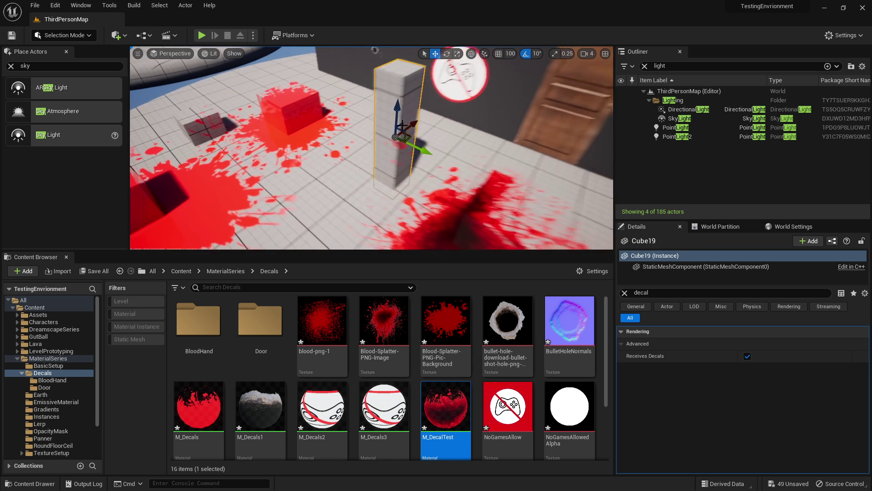
{"action": "left_click_drag", "start_coordinate": [348, 122], "coordinate": [411, 218]}
{"action": "key", "text": "f"}
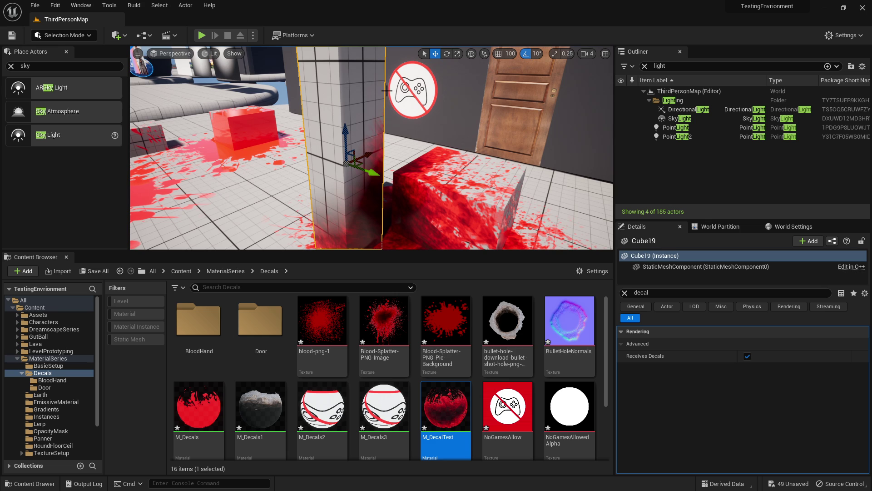
Turn off Receives Decals for the pillar, and delete the pillar after checking the effect
{"action": "left_click_drag", "start_coordinate": [662, 292], "coordinate": [576, 273]}
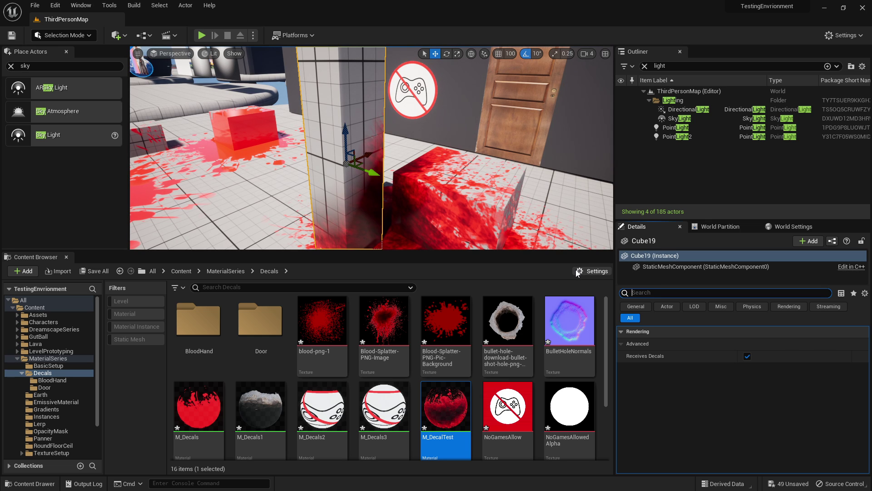
{"action": "type", "text": "de"}
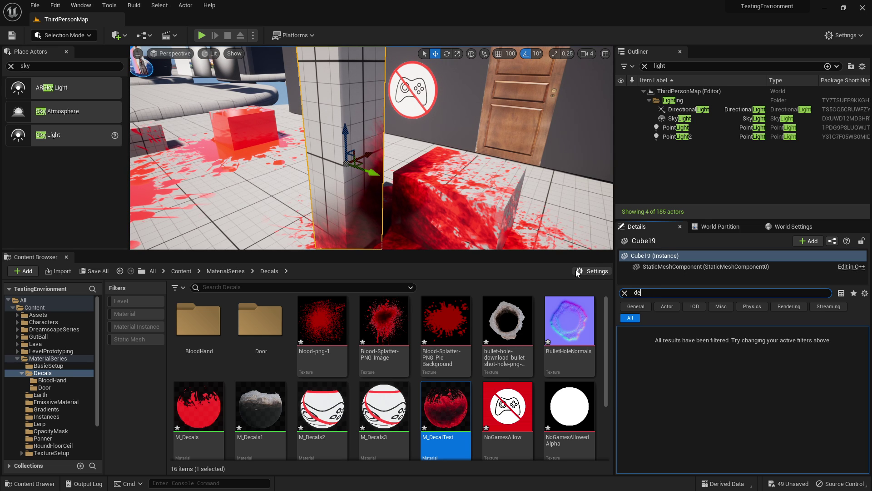
{"action": "type", "text": "rcalcal"}
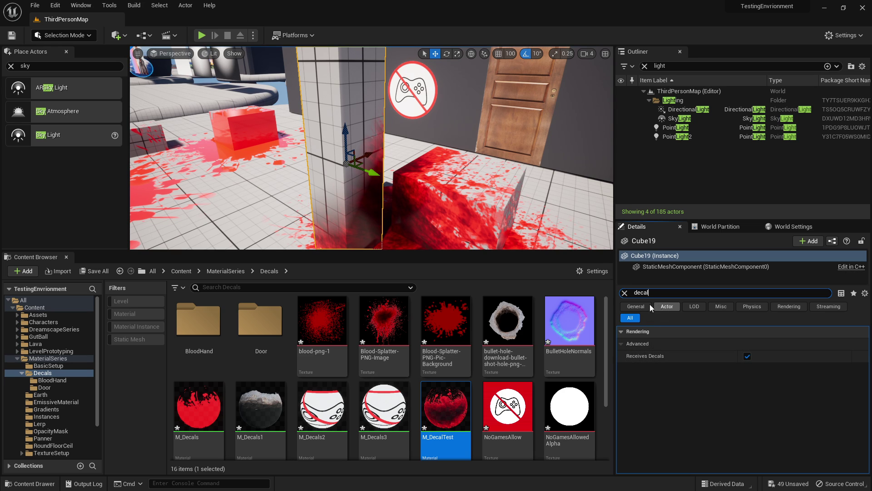
{"action": "left_click", "coordinate": [747, 356]}
{"action": "left_click_drag", "start_coordinate": [371, 173], "coordinate": [361, 170]}
{"action": "key", "text": "Delete"}
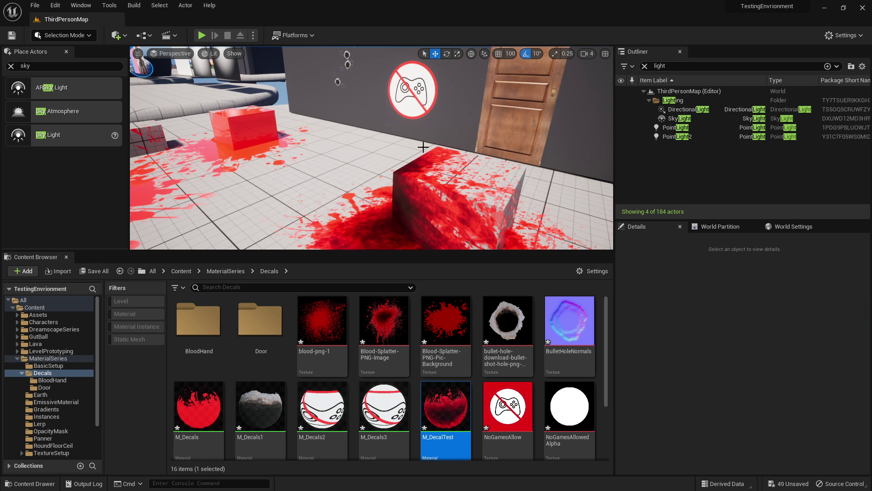
Select all the bullet hole decals on the wall, undoing any accidental move
{"action": "key", "text": "w"}
{"action": "right_click_drag", "start_coordinate": [423, 147], "coordinate": [406, 119]}
{"action": "key", "text": "s"}
{"action": "key", "text": "w"}
{"action": "key", "text": "g"}
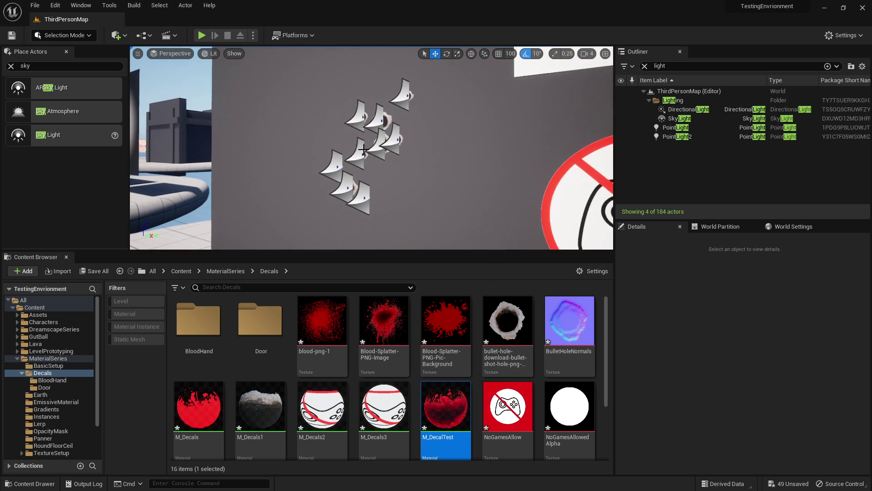
{"action": "left_click", "coordinate": [397, 141]}
{"action": "left_click", "coordinate": [407, 94], "text": "ctrl"}
{"action": "left_click", "coordinate": [358, 117], "text": "ctrl"}
{"action": "left_click", "coordinate": [360, 153], "text": "ctrl"}
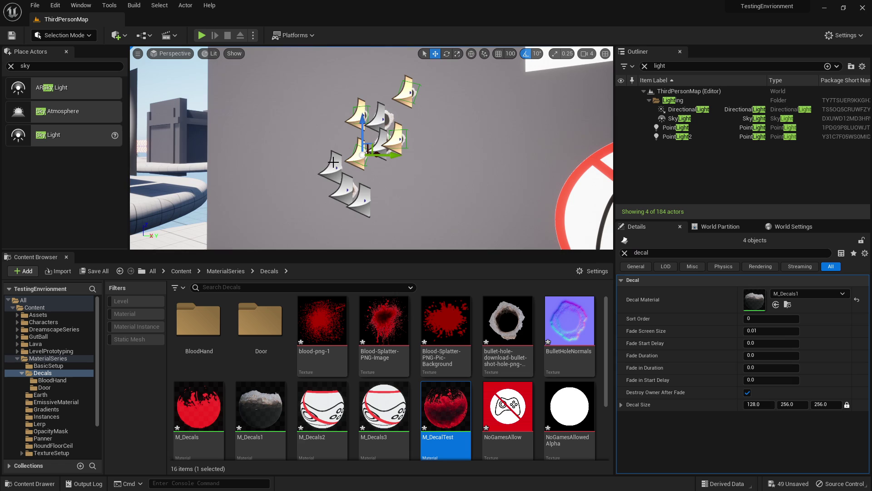
{"action": "left_click", "coordinate": [333, 165], "text": "ctrl"}
{"action": "left_click", "coordinate": [354, 186], "text": "ctrl"}
{"action": "key", "text": "ctrl+z"}
{"action": "key", "text": "ctrl+z"}
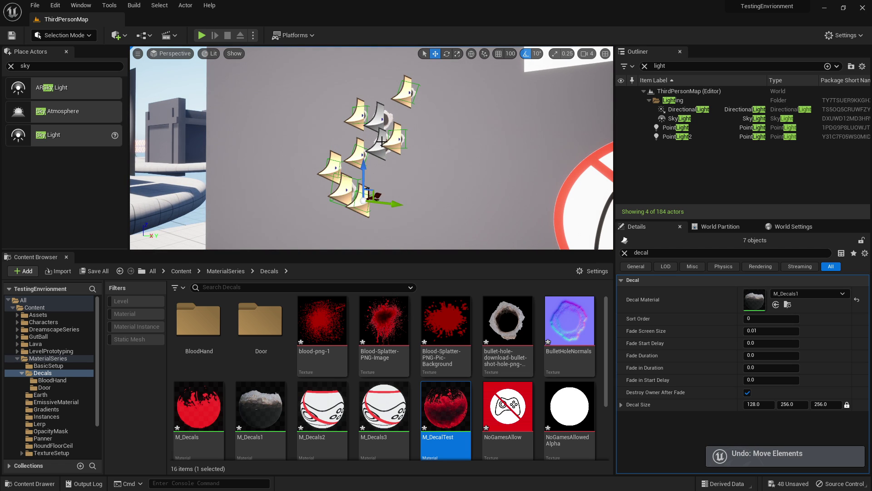
Filter the selected bullet hole decals' properties by "screen" and set their Fade Screen Size to 0.001
{"action": "left_click", "coordinate": [694, 252]}
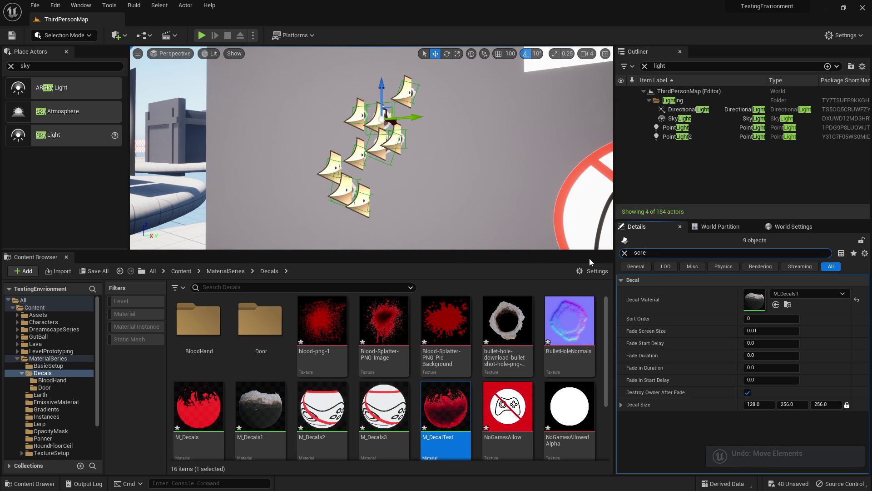
{"action": "type", "text": "screen"}
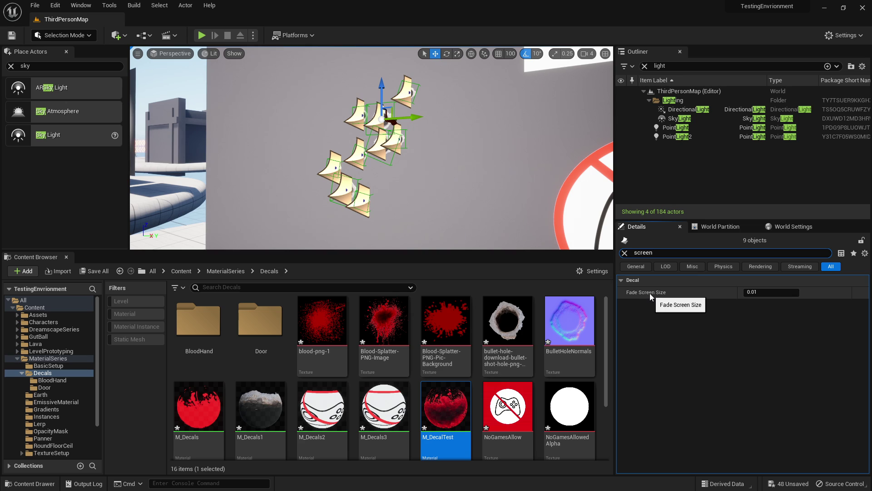
{"action": "left_click", "coordinate": [769, 292]}
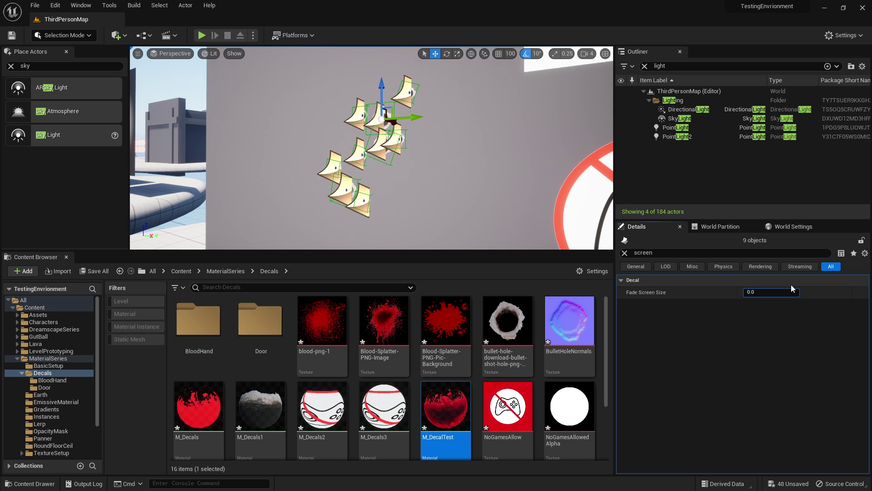
{"action": "type", "text": "01"}
{"action": "key", "text": "Return"}
Examine from varying distances how the bullet hole decals fade on the wall
{"action": "key", "text": "s"}
{"action": "right_click_drag", "start_coordinate": [427, 172], "coordinate": [427, 171]}
{"action": "key", "text": "Escape"}
{"action": "key", "text": "g"}
{"action": "key", "text": "s"}
{"action": "key", "text": "s"}
{"action": "left_click_drag", "start_coordinate": [427, 171], "coordinate": [426, 171]}
{"action": "key", "text": "w"}
{"action": "right_click_drag", "start_coordinate": [427, 171], "coordinate": [427, 172]}
{"action": "left_click_drag", "start_coordinate": [419, 187], "coordinate": [418, 187]}
{"action": "left_click_drag", "start_coordinate": [360, 180], "coordinate": [360, 181]}
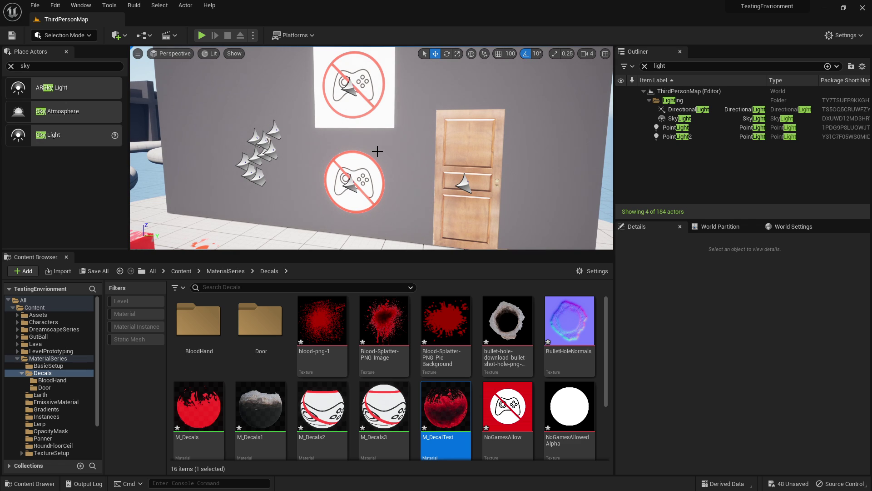
Open M_Decals3, the material of the upper no-games sign decal, and delete its unconnected Texture Sample node
{"action": "left_click", "coordinate": [337, 193]}
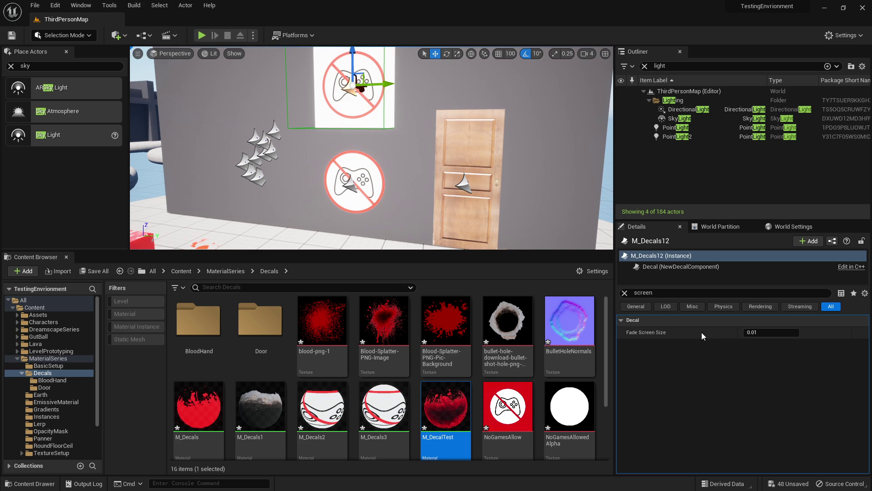
{"action": "left_click", "coordinate": [624, 292]}
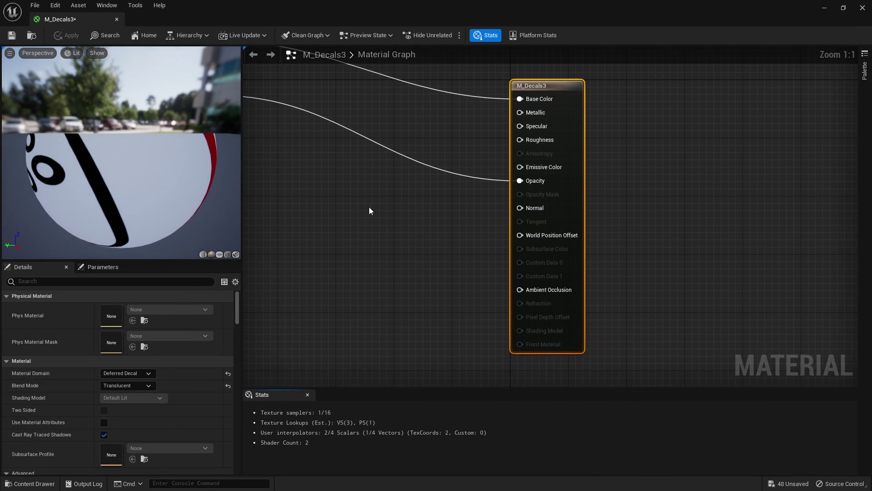
{"action": "scroll", "coordinate": [369, 210], "scroll_direction": "down", "scroll_amount": 4}
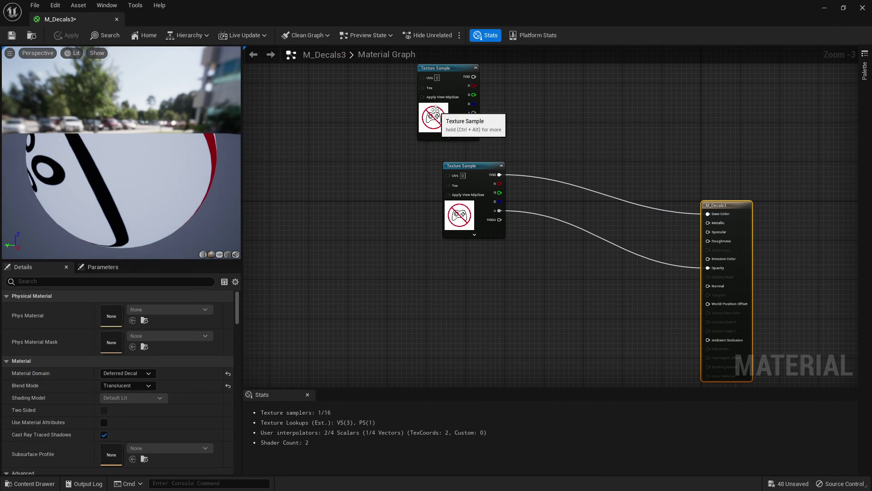
{"action": "left_click", "coordinate": [434, 117]}
{"action": "key", "text": "Delete"}
Add the NoGamesAllowedAlpha texture to the M_Decals3 graph as a Texture Sample below the existing one
{"action": "left_click_drag", "start_coordinate": [511, 22], "coordinate": [425, 22]}
{"action": "left_click_drag", "start_coordinate": [570, 420], "coordinate": [419, 119]}
{"action": "double_click", "coordinate": [483, 17]}
{"action": "left_click_drag", "start_coordinate": [342, 136], "coordinate": [477, 265]}
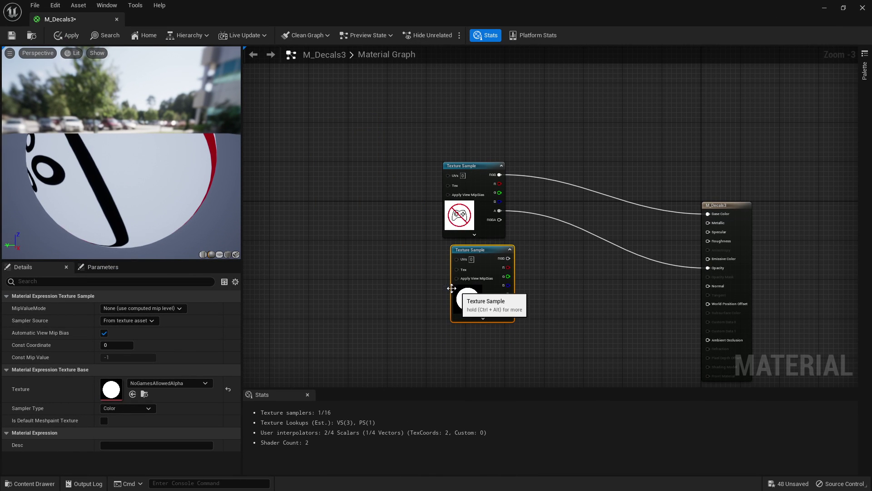
Reposition the NoGamesAllowedAlpha Texture Sample so it lines up beneath the sign's Texture Sample
{"action": "scroll", "coordinate": [477, 265], "scroll_direction": "up", "scroll_amount": 4}
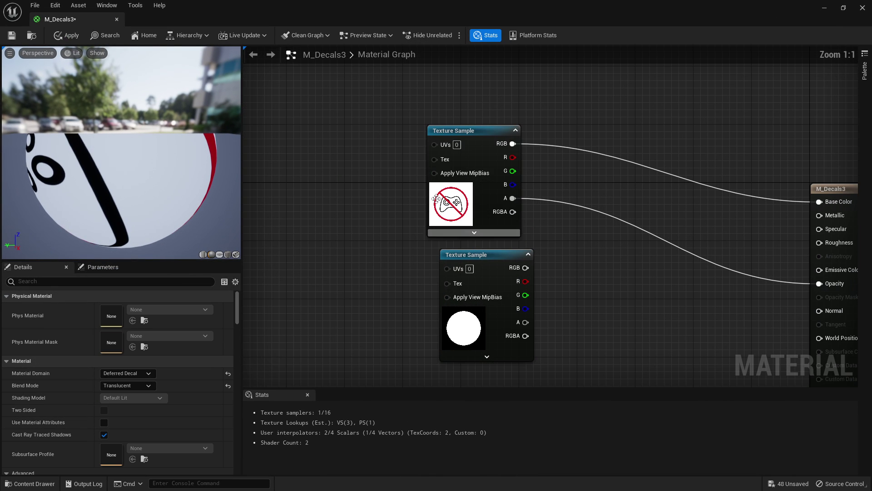
{"action": "left_click", "coordinate": [479, 324]}
{"action": "left_click_drag", "start_coordinate": [479, 323], "coordinate": [465, 330]}
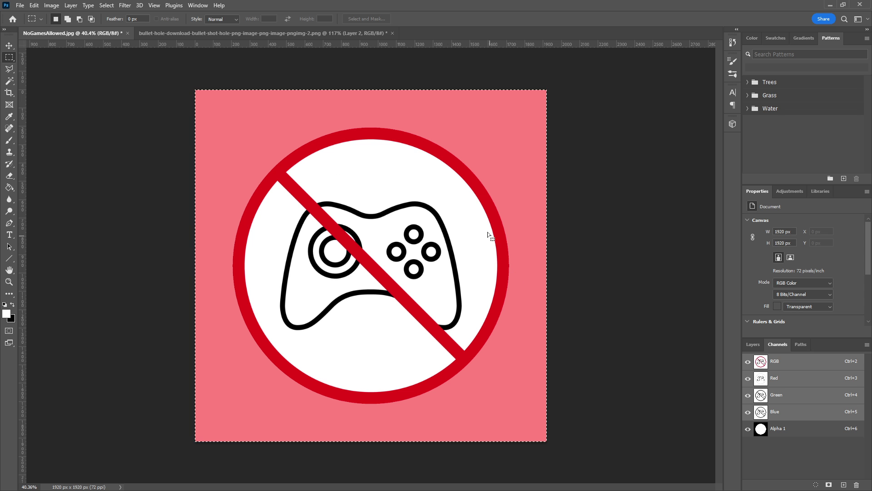
Switch to Photoshop and delete the old black-and-white mask layer, Layer 1, from NoGamesAllowed.jpg
{"action": "left_click", "coordinate": [767, 429]}
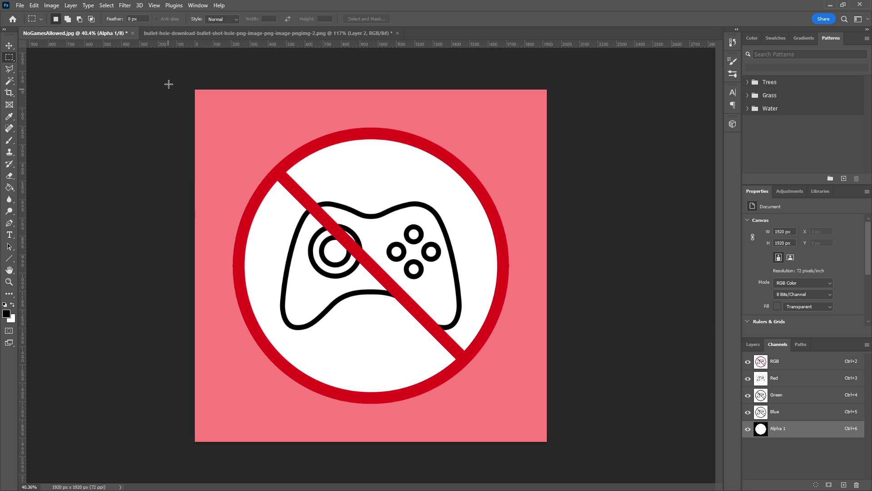
{"action": "left_click", "coordinate": [753, 344]}
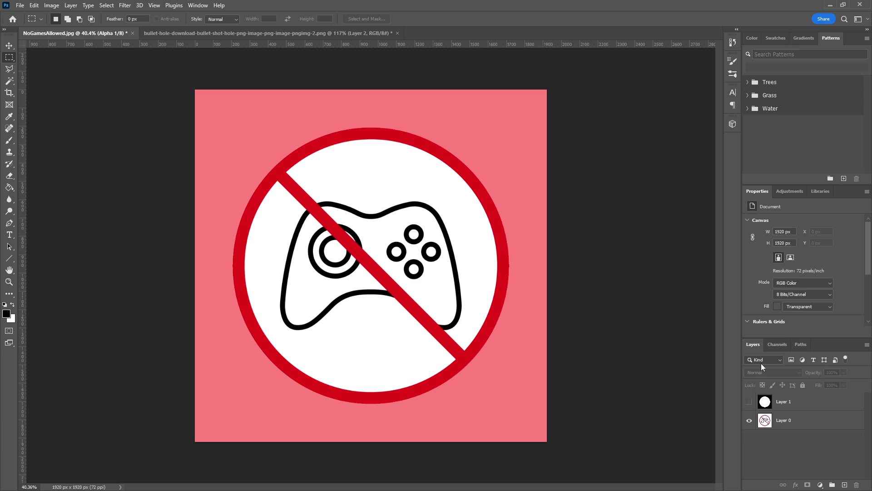
{"action": "left_click", "coordinate": [780, 422]}
{"action": "left_click", "coordinate": [774, 401]}
{"action": "key", "text": "Delete"}
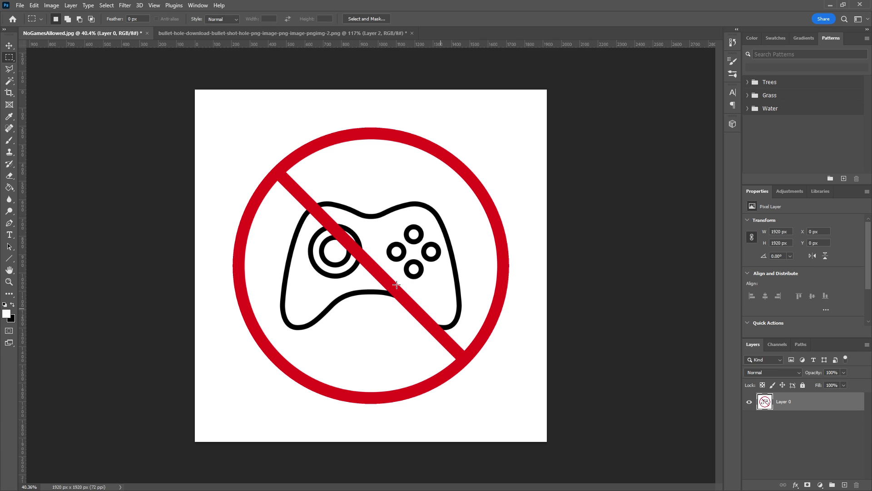
Select the white background outside the red ring on Layer 0 with the Magic Wand and add a new layer
{"action": "left_click", "coordinate": [7, 83]}
{"action": "left_click", "coordinate": [204, 199]}
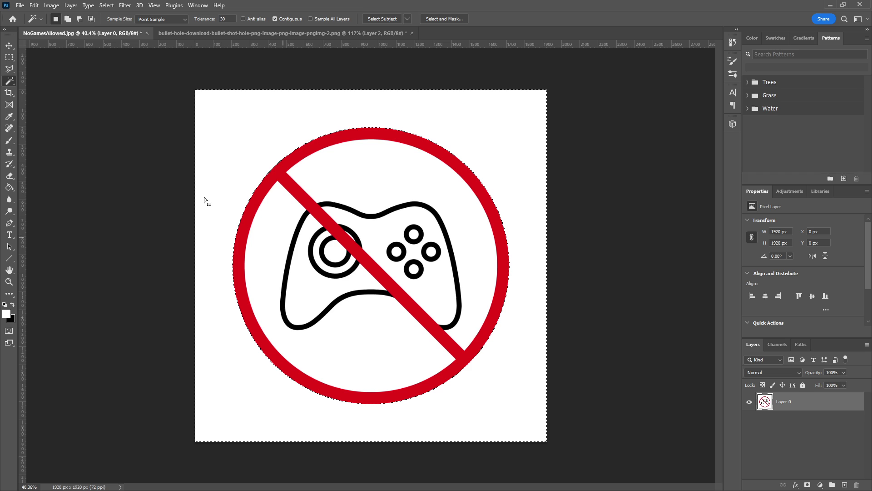
{"action": "left_click", "coordinate": [844, 485]}
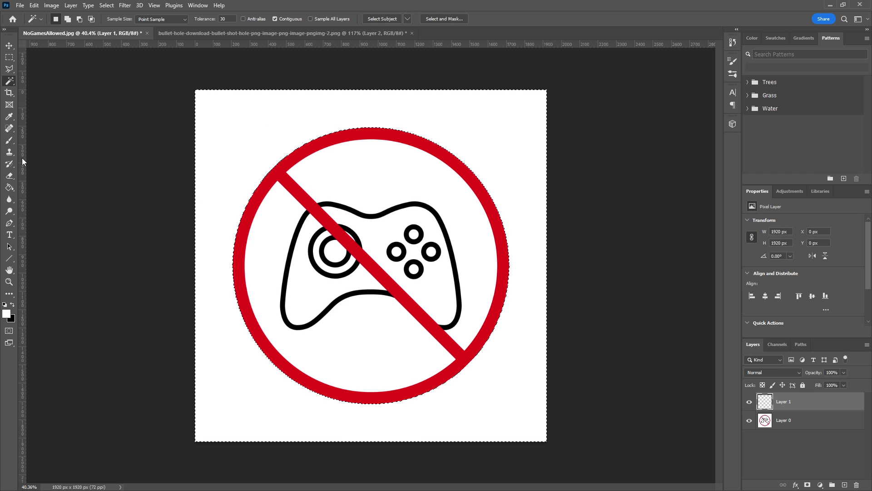
Fill the selected background with black on the new layer using the Paint Bucket, and clear the selection
{"action": "left_click", "coordinate": [6, 313]}
{"action": "left_click", "coordinate": [361, 105]}
{"action": "key", "text": "g"}
{"action": "left_click", "coordinate": [491, 148]}
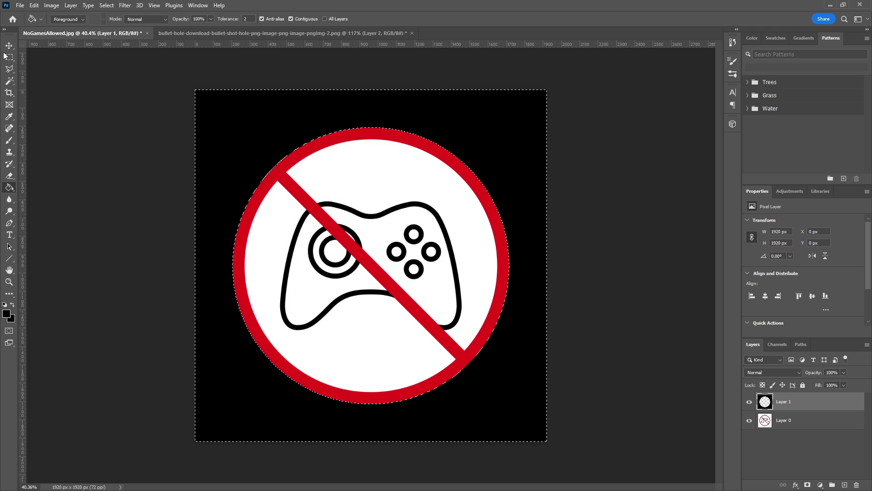
{"action": "left_click", "coordinate": [5, 56]}
{"action": "key", "text": "ctrl+d"}
Add a new layer beneath the black Layer 1 and fill it with white (ffffff)
{"action": "left_click", "coordinate": [846, 484], "text": "ctrl"}
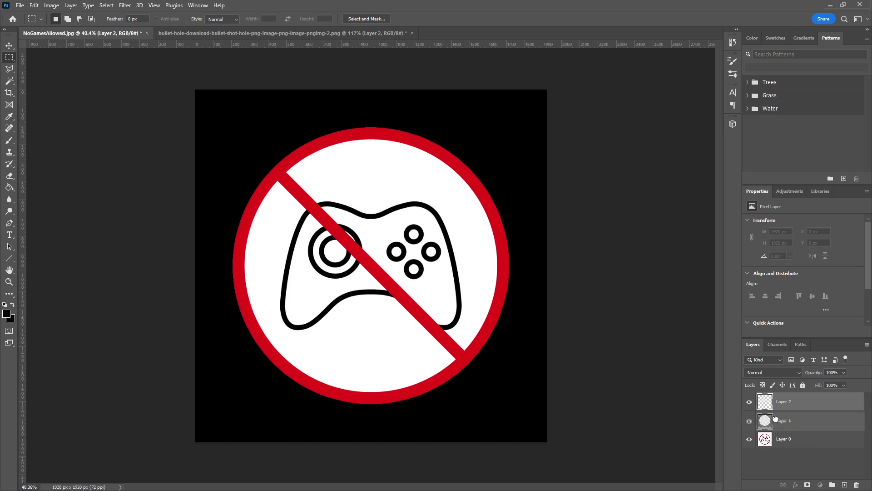
{"action": "key", "text": "i"}
{"action": "left_click", "coordinate": [7, 313]}
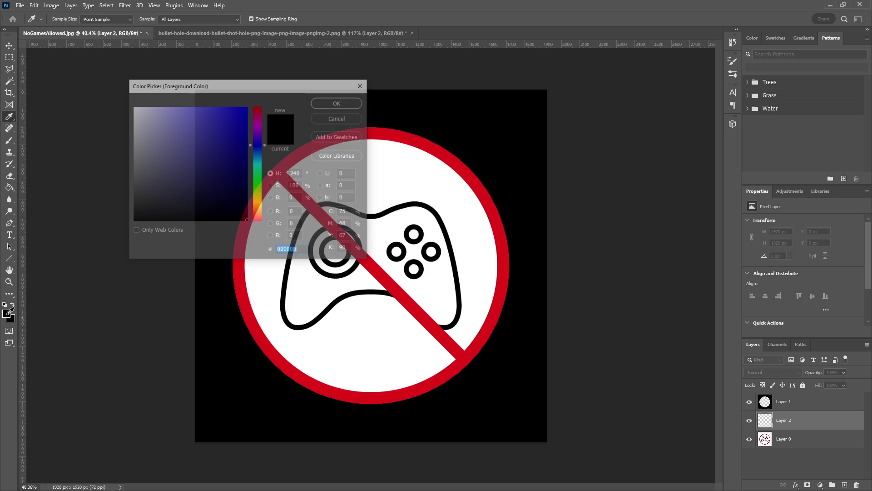
{"action": "type", "text": "ffffff"}
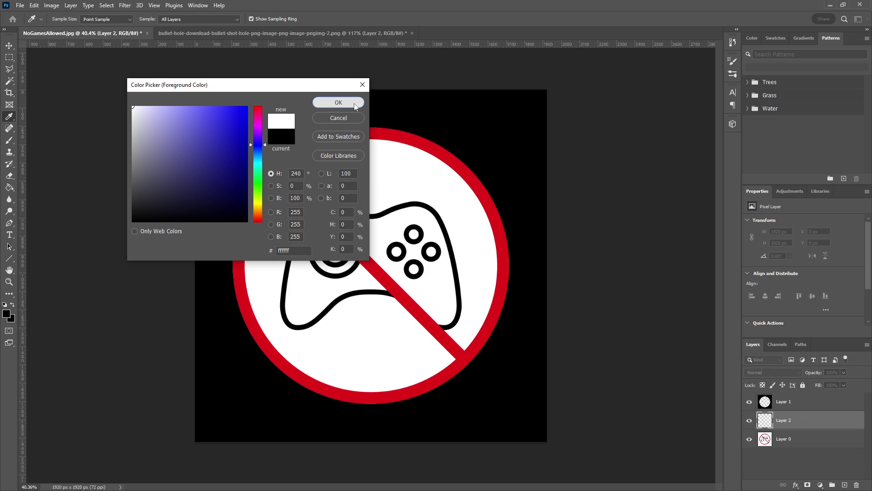
{"action": "left_click", "coordinate": [355, 106]}
{"action": "key", "text": "g"}
{"action": "left_click", "coordinate": [439, 278]}
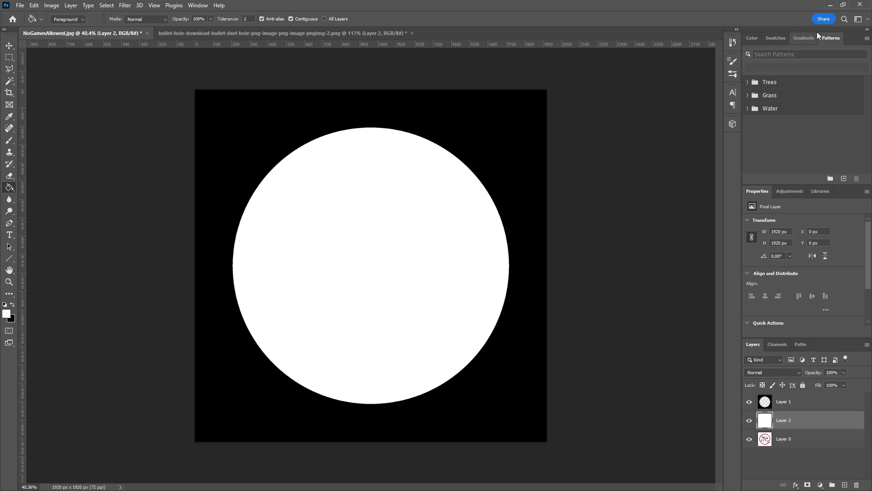
Switch back to Unreal Editor, connect the NoGamesAllowedAlpha sample's RGB output to M_Decals3's Opacity input, and apply the material
{"action": "left_click", "coordinate": [830, 5]}
{"action": "left_click_drag", "start_coordinate": [464, 323], "coordinate": [392, 261]}
{"action": "left_click_drag", "start_coordinate": [450, 199], "coordinate": [763, 177]}
{"action": "left_click_drag", "start_coordinate": [455, 93], "coordinate": [580, 133]}
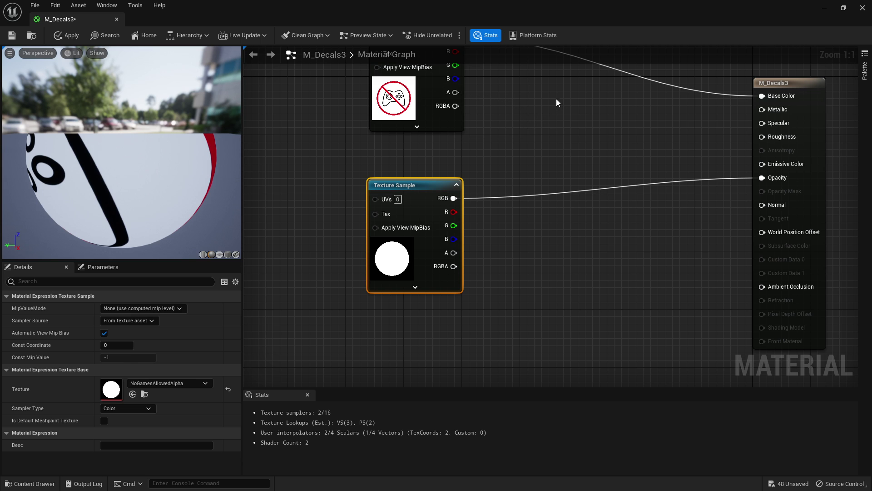
{"action": "left_click", "coordinate": [557, 104]}
{"action": "left_click", "coordinate": [69, 36]}
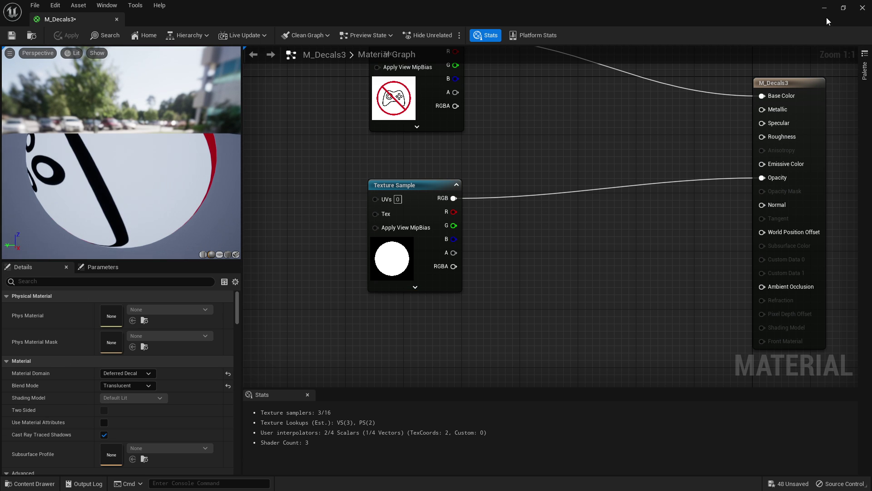
Return to the level and examine the masked no-games sign decals on the wall in a fullscreen viewport
{"action": "left_click", "coordinate": [824, 8]}
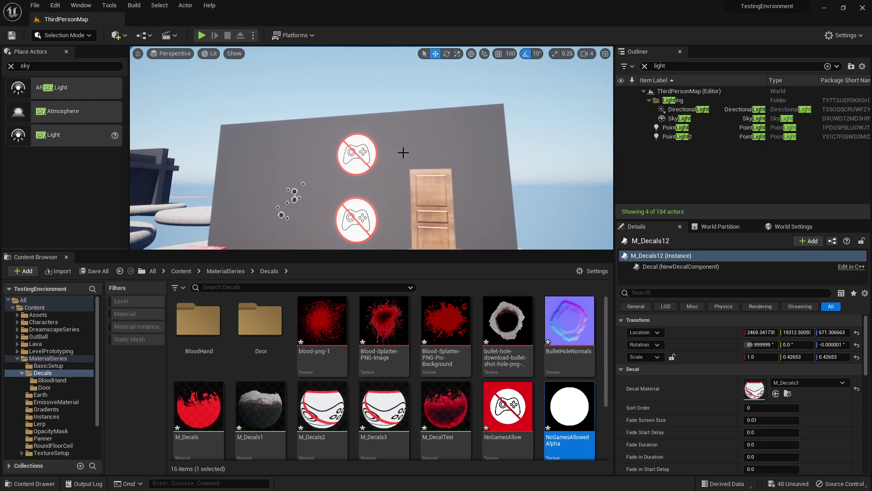
{"action": "key", "text": "F11"}
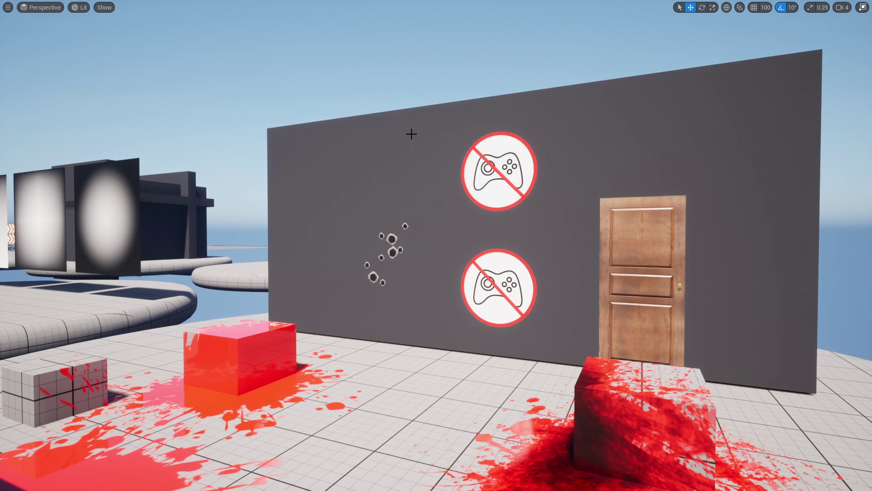
{"action": "right_click_drag", "start_coordinate": [385, 116], "coordinate": [426, 116]}
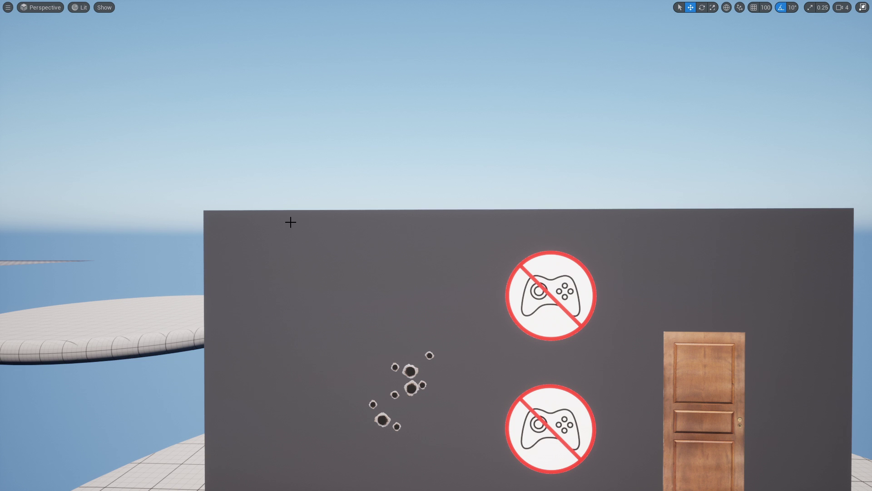
{"action": "left_click_drag", "start_coordinate": [505, 217], "coordinate": [356, 332], "text": "alt"}
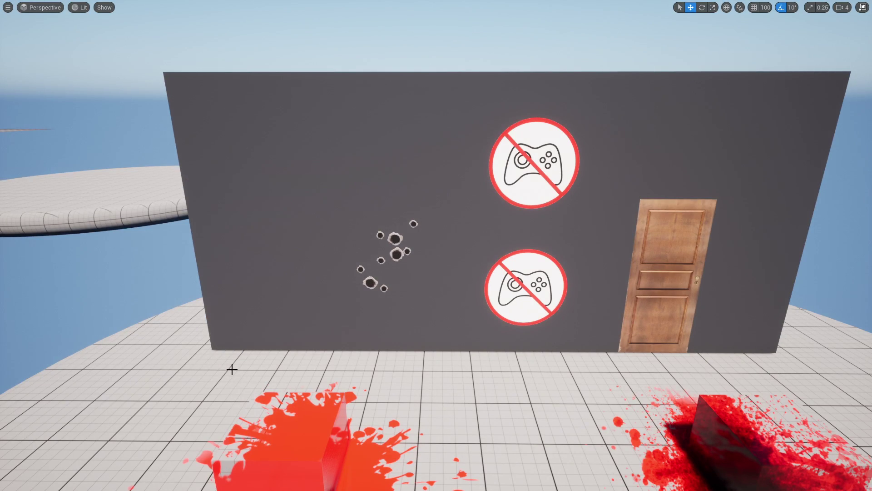